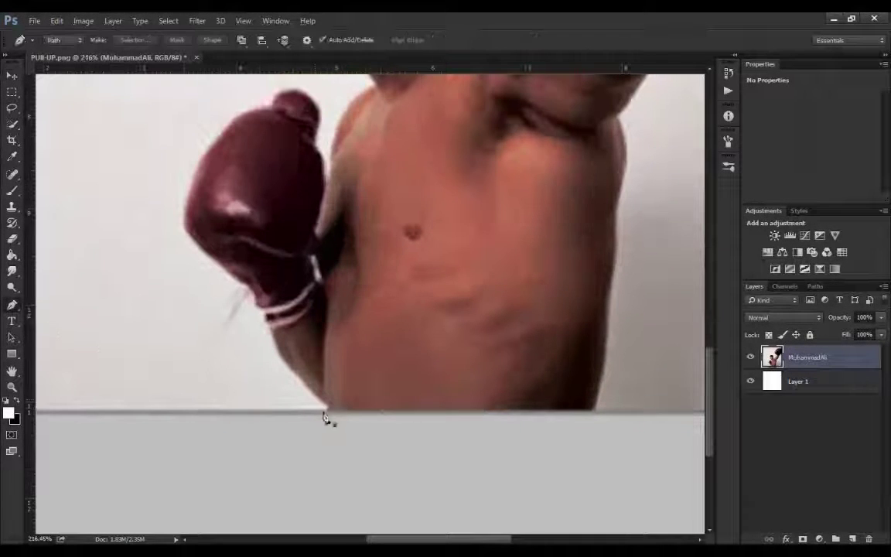
Step: Trace the pen path around the boxer's head, hair, raised arm and both gloves
scroll(189, 362, "up", 2)
scroll(186, 374, "up", 3)
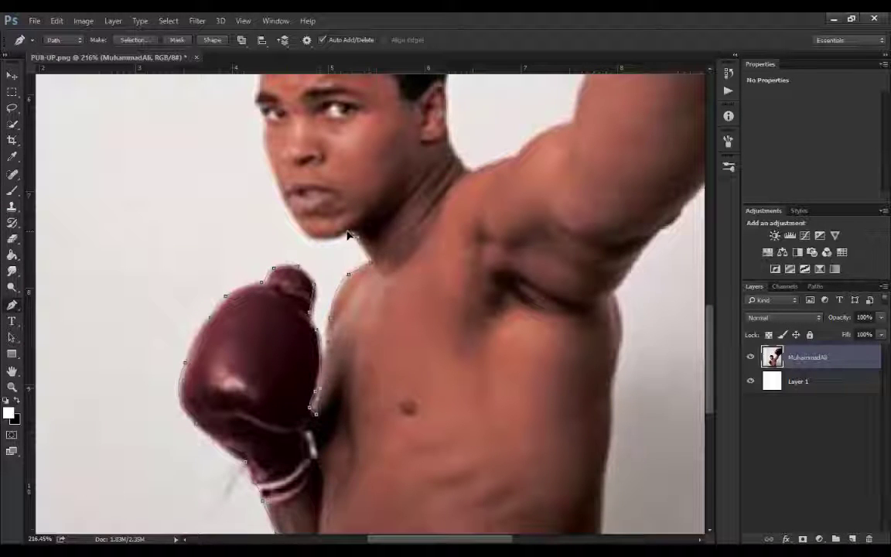
scroll(348, 235, "up", 2)
scroll(351, 348, "up", 1)
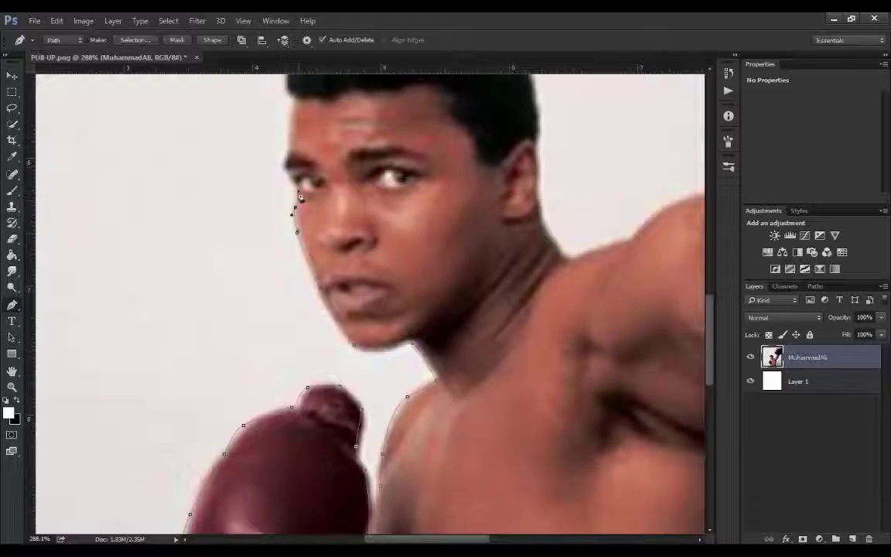
scroll(285, 157, "up", 3)
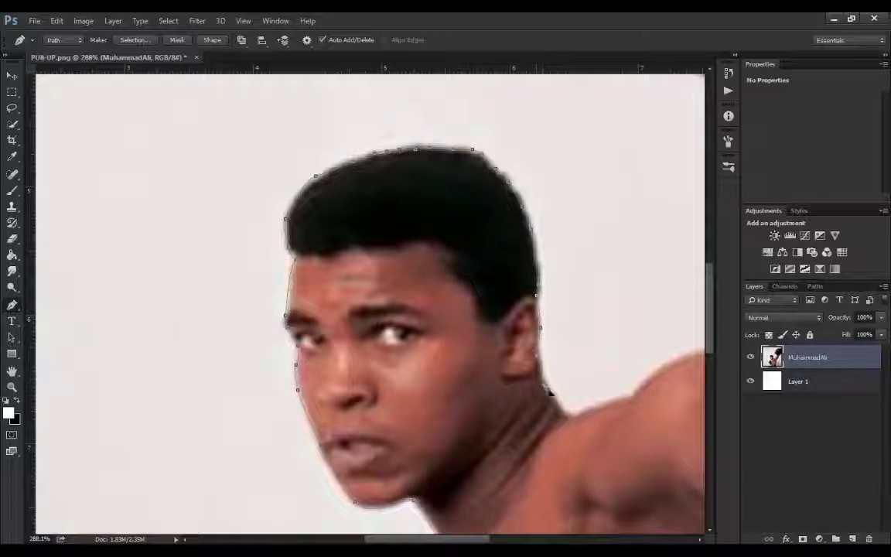
left_click_drag(549, 393, 415, 293)
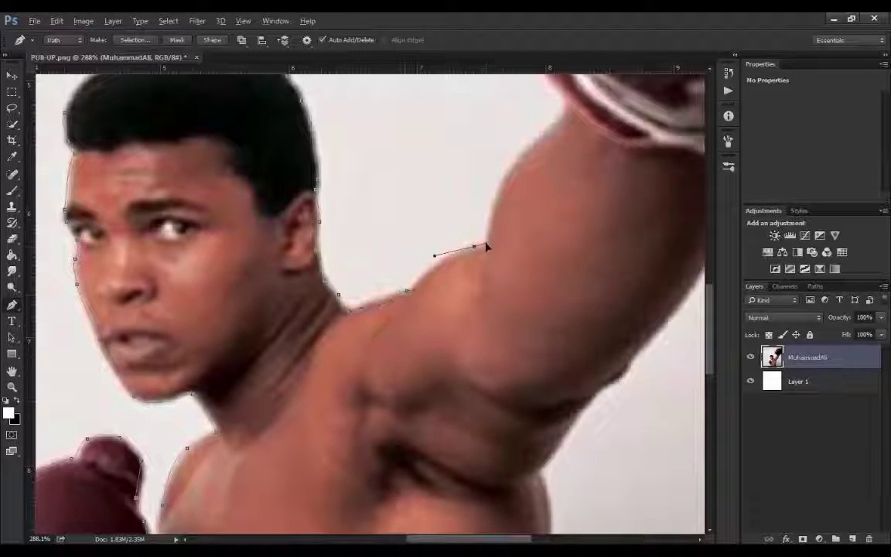
scroll(471, 304, "down", 2)
scroll(425, 302, "down", 2)
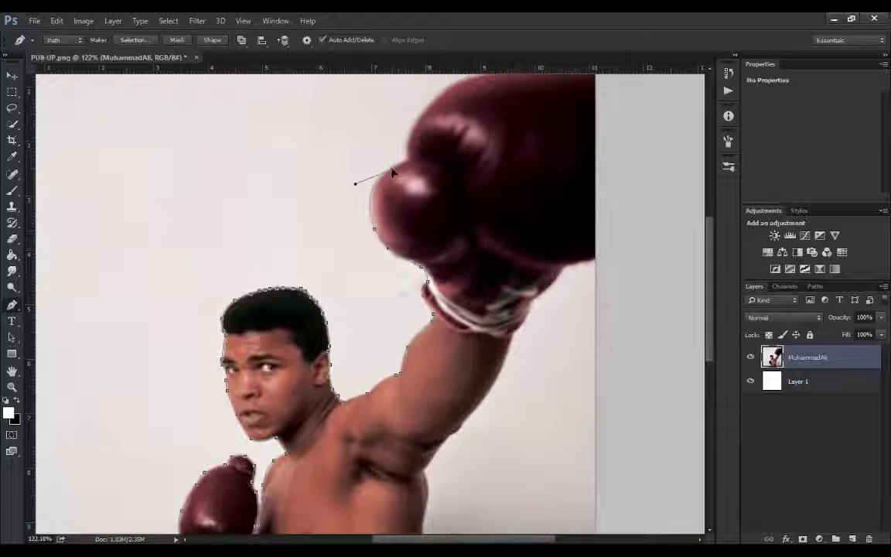
scroll(410, 166, "up", 2)
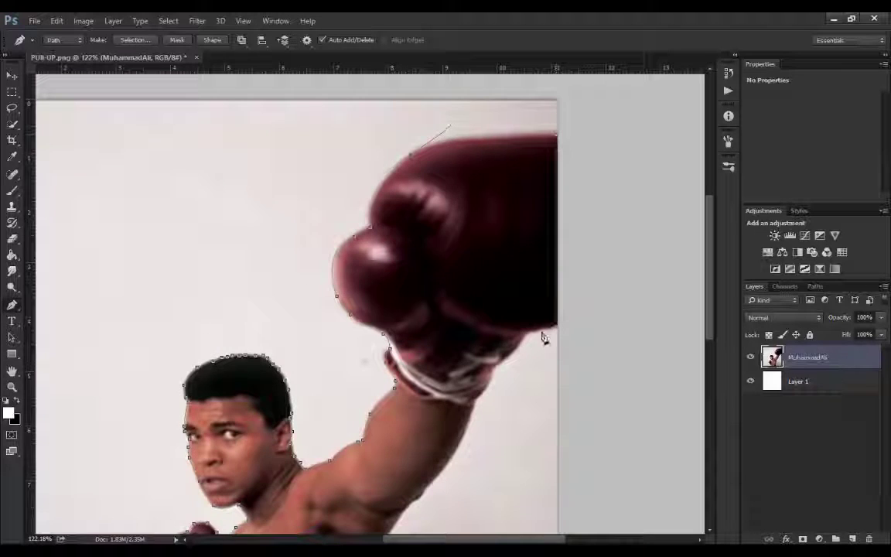
left_click_drag(433, 483, 466, 329)
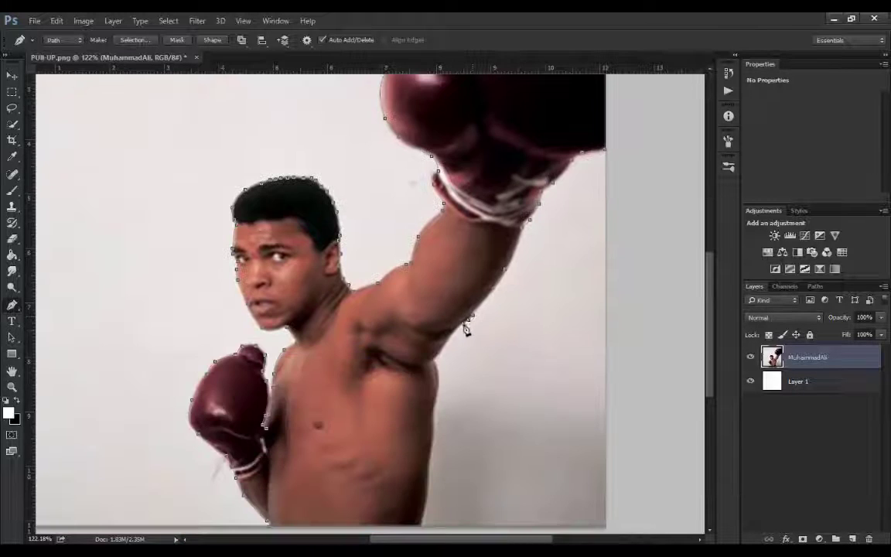
Step: Turn the traced path into a selection and try masking the boxer layer with it
right_click(334, 130)
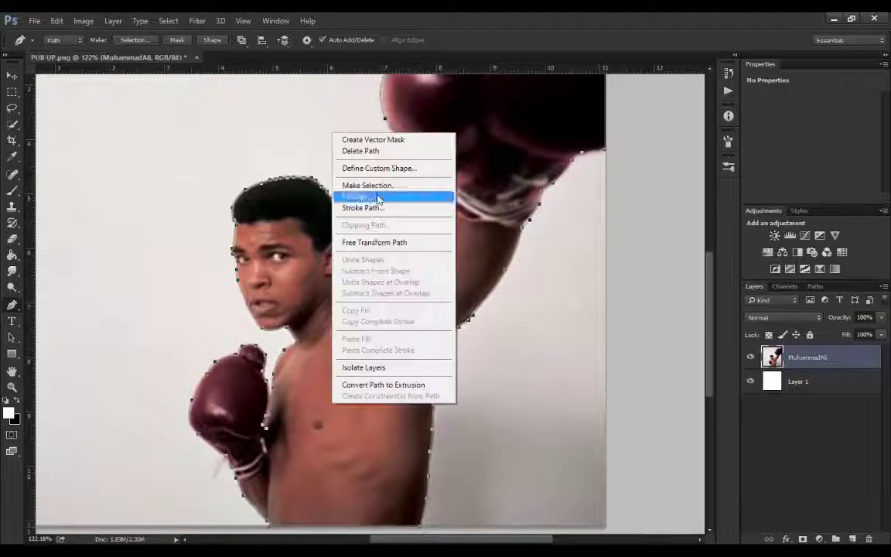
left_click(364, 186)
key("Return")
left_click(802, 538)
right_click(797, 356)
left_click(812, 393)
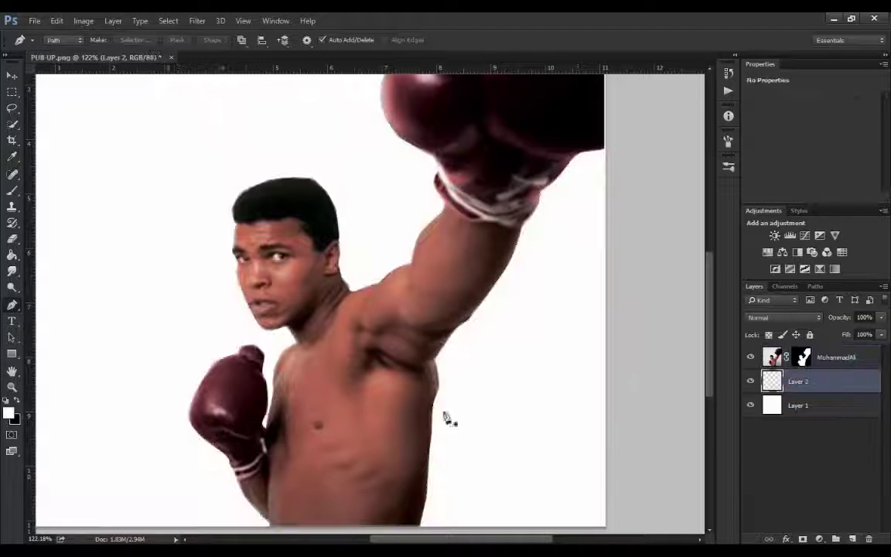
left_click(321, 232)
key("ctrl+z")
Step: Refine the boxer selection edge slightly inward and mask the boxer layer with it
left_click(852, 539)
left_click(807, 356)
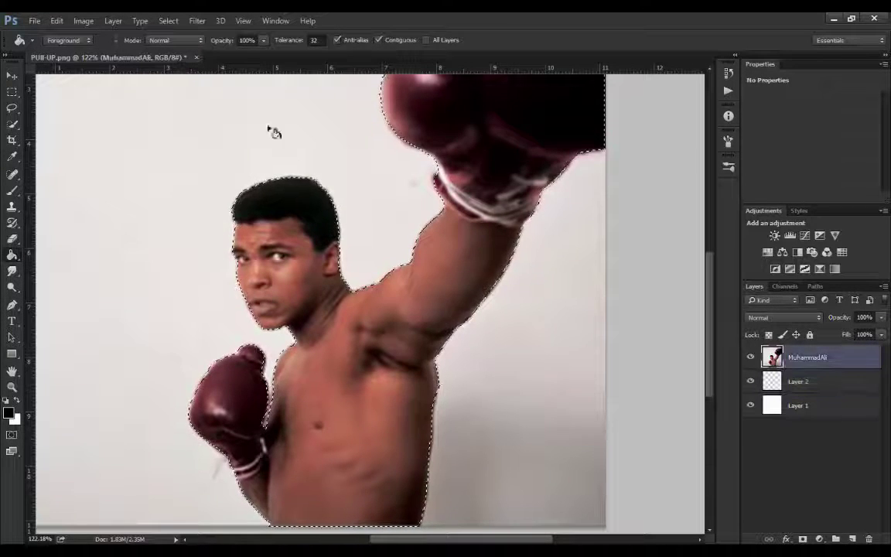
left_click(278, 41)
left_click_drag(782, 368, 771, 369)
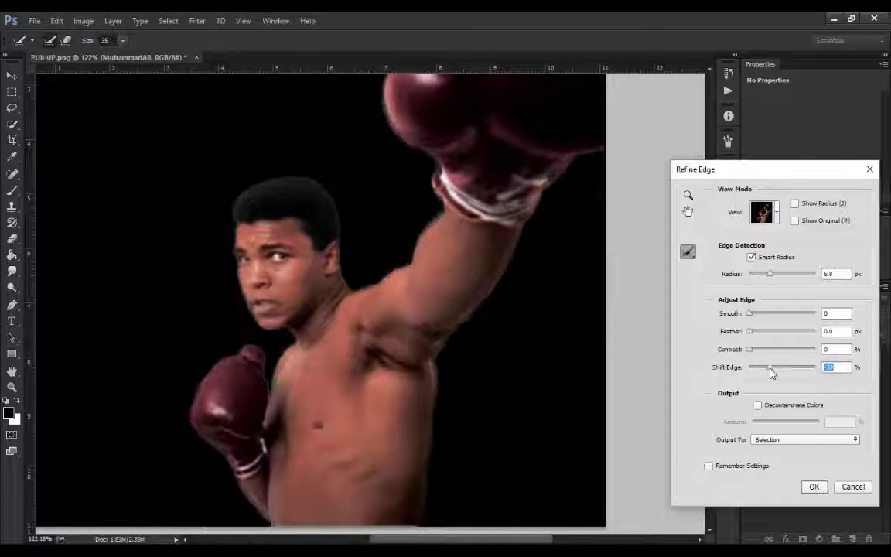
left_click(812, 487)
left_click(801, 537)
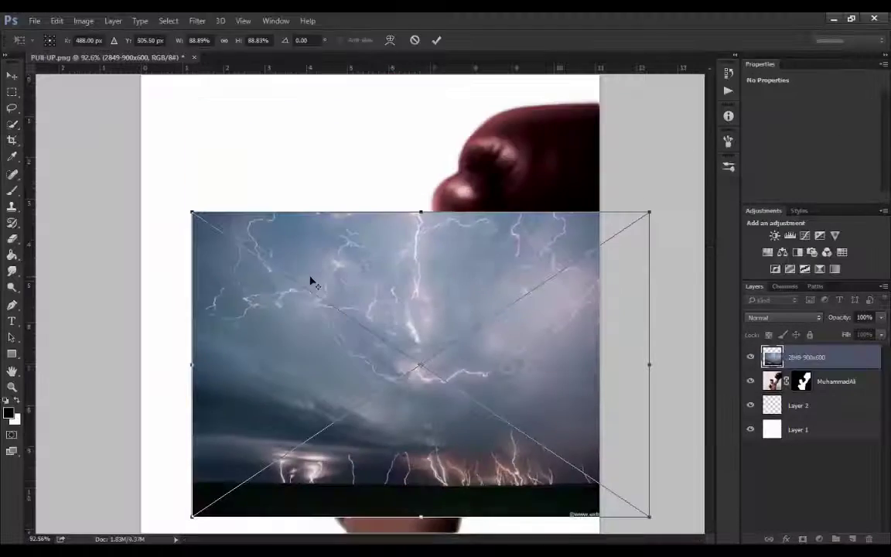
Step: Place the lightning sky below the boxer and enlarge it to fill the canvas
key("Return")
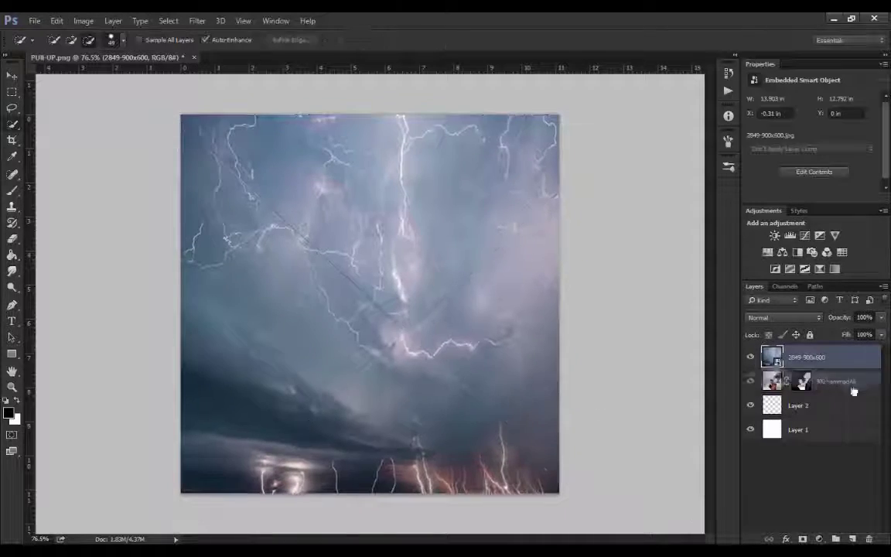
left_click_drag(806, 357, 807, 390)
key("ctrl+t")
left_click_drag(180, 114, 123, 113)
key("Return")
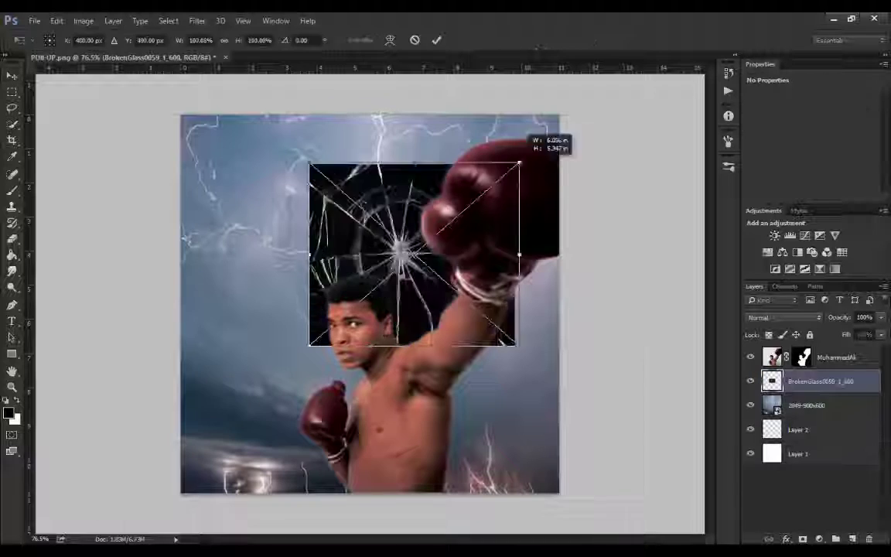
Step: Scale the shattered glass over the raised glove, above the boxer, in Screen blending
left_click_drag(519, 163, 498, 183)
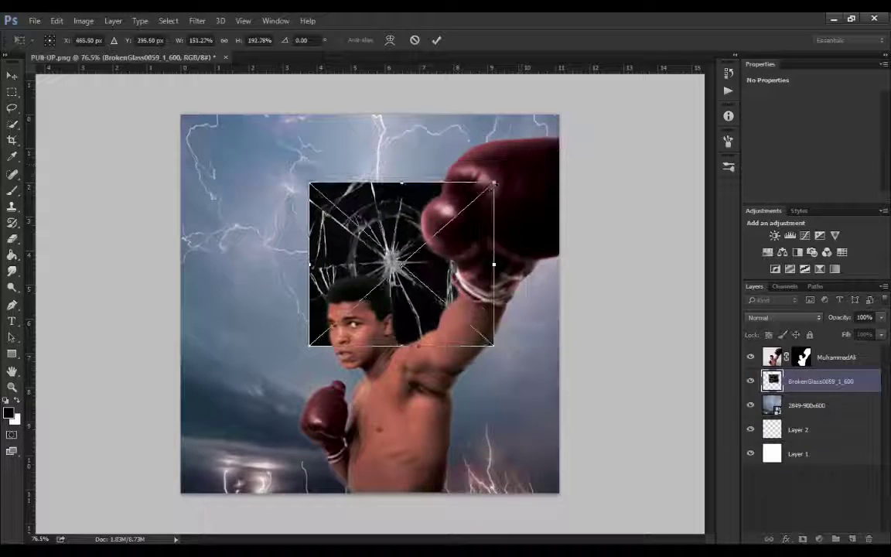
key("Return")
left_click_drag(402, 255, 479, 199)
left_click_drag(819, 381, 819, 352)
left_click(783, 317)
left_click(750, 369)
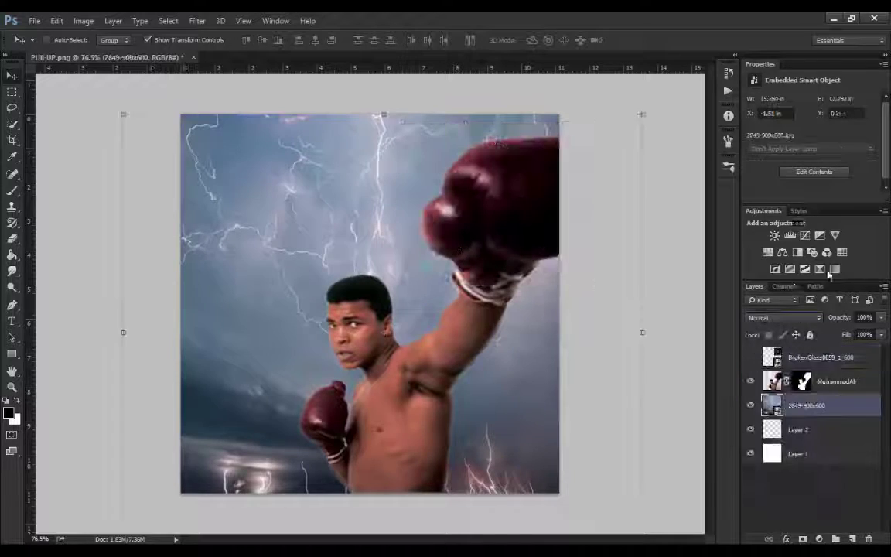
double_click(542, 397)
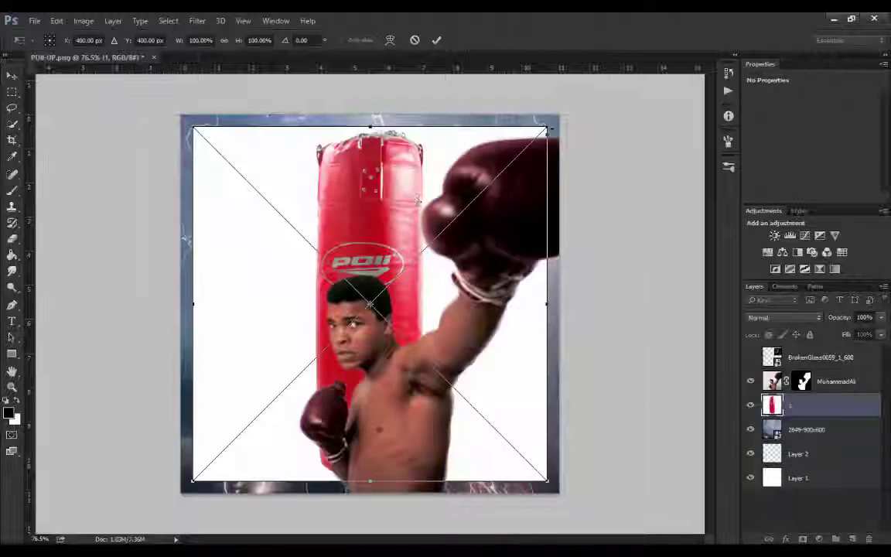
Step: Select the bag's white background with Color Range, invert it and mask the bag
left_click(167, 21)
left_click(186, 139)
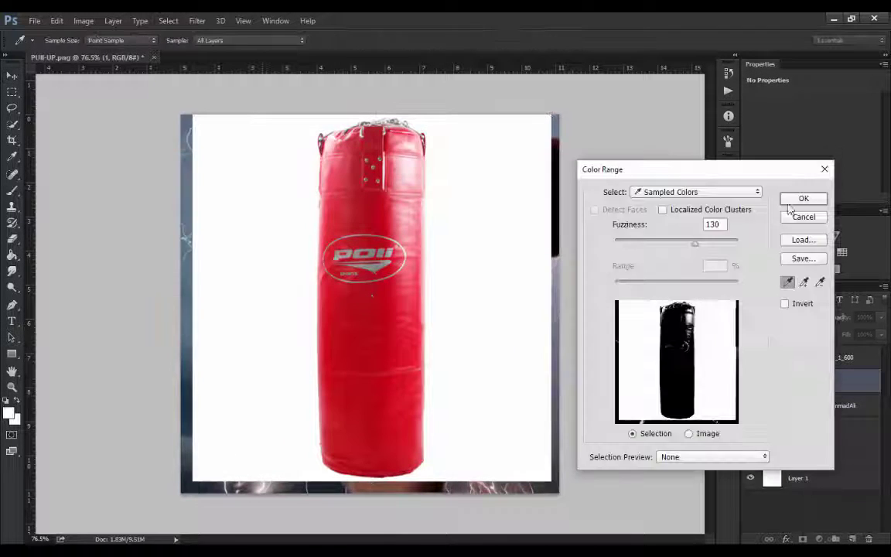
left_click(799, 198)
key("w")
right_click(348, 206)
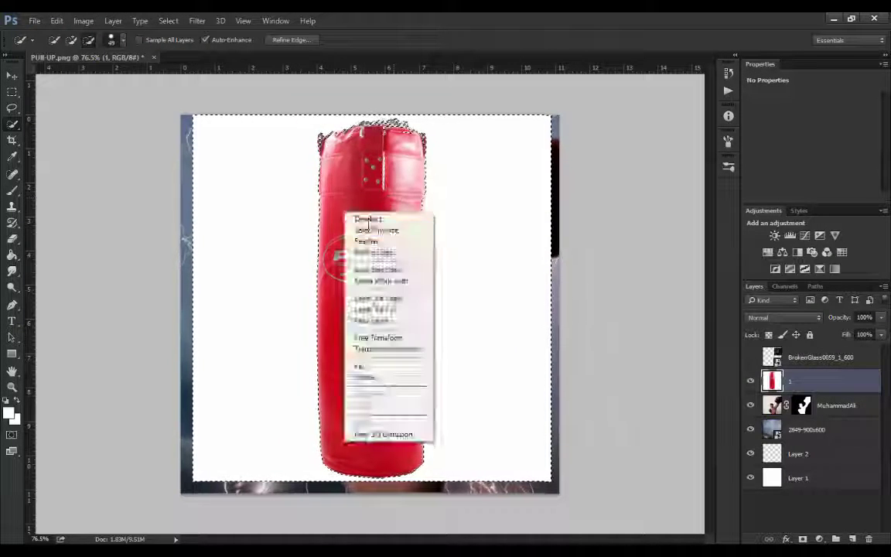
left_click(371, 225)
left_click(803, 539)
Step: Refine the bag's mask edge with Smart Radius and a wider radius
left_click(288, 39)
left_click(751, 257)
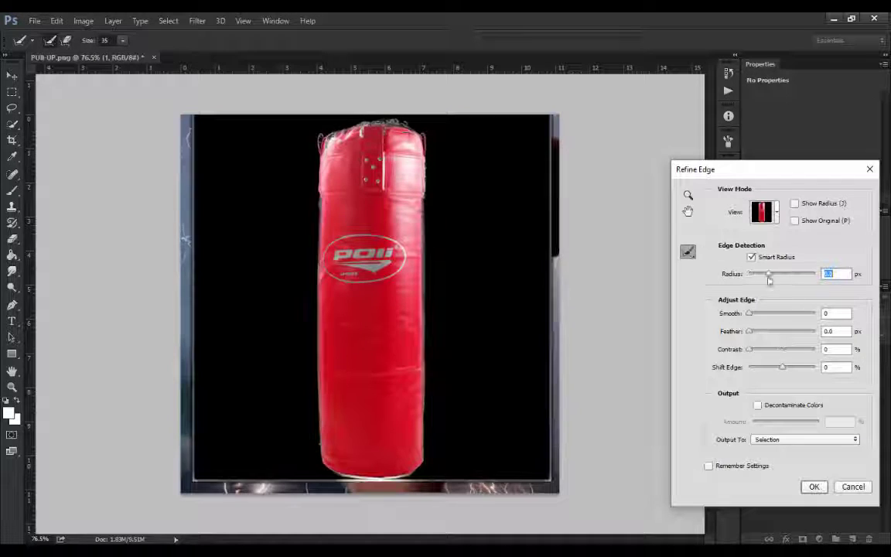
left_click_drag(773, 366, 791, 370)
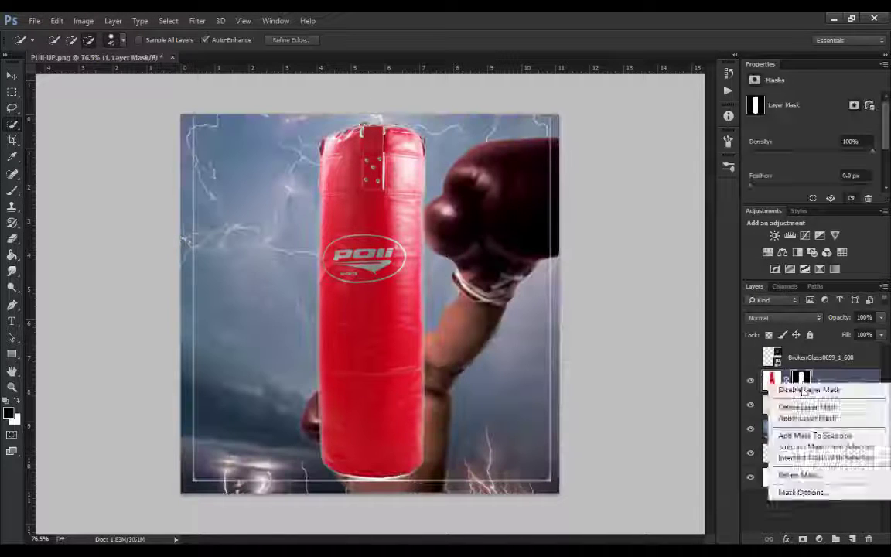
Step: Rotate the bag toward the glove, move it up-right and skew it to lean
left_click_drag(616, 164, 572, 85)
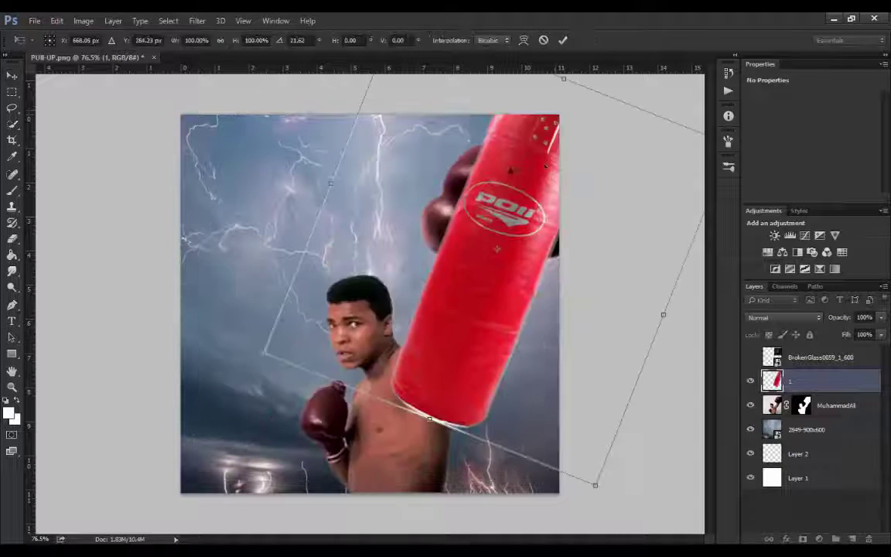
scroll(371, 293, "down", 3)
left_click_drag(418, 232, 446, 200)
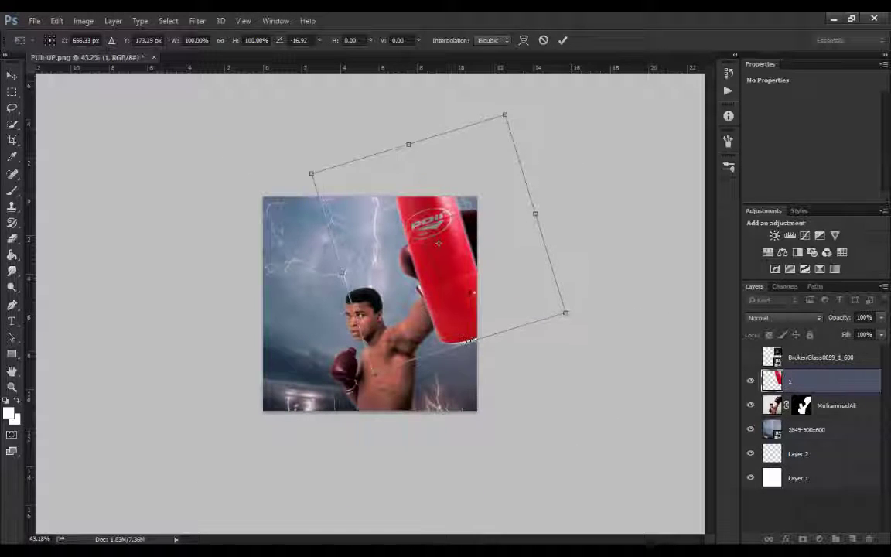
right_click(477, 300)
left_click(497, 354)
mouse_move(570, 315)
left_mouse_down()
mouse_move(576, 293)
mouse_move(537, 294)
mouse_move(521, 273)
left_mouse_up()
right_click(407, 234)
left_click(456, 253)
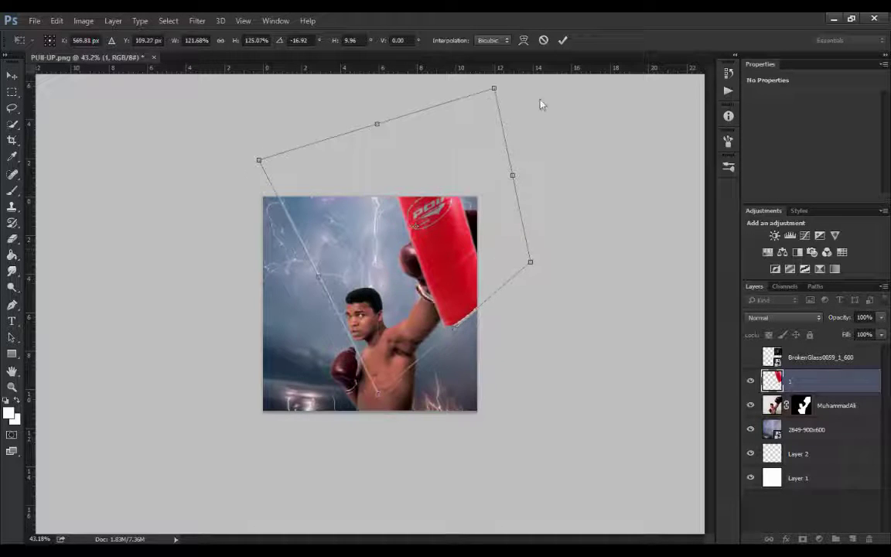
key("Return")
scroll(428, 220, "up", 5)
Step: Heal away the bag's logo ellipse with the Spot Healing Brush after undoing a clone attempt
key("s")
right_click(499, 271)
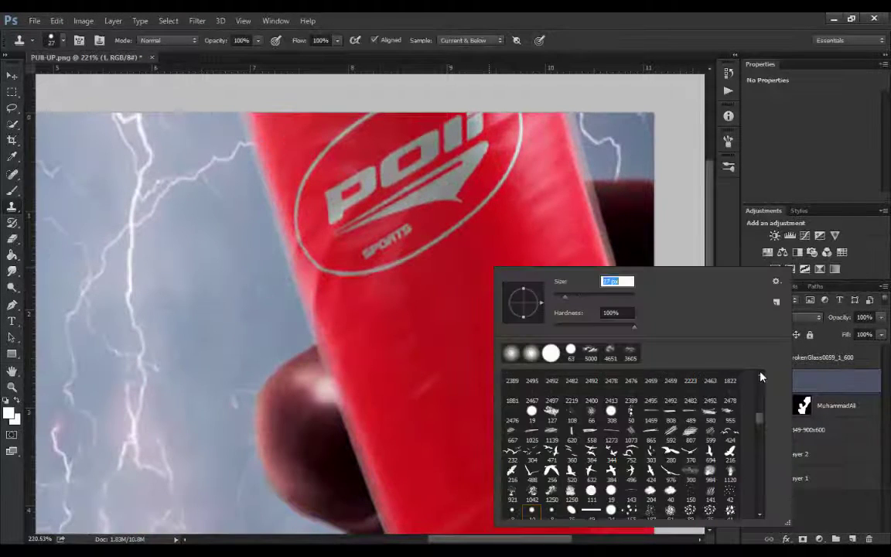
left_click_drag(429, 246, 495, 179)
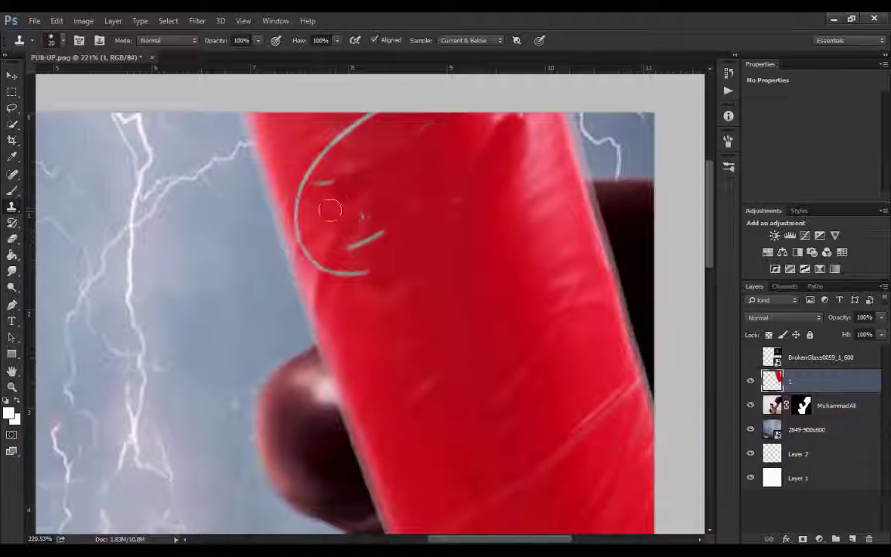
key("ctrl+z")
left_click(12, 174)
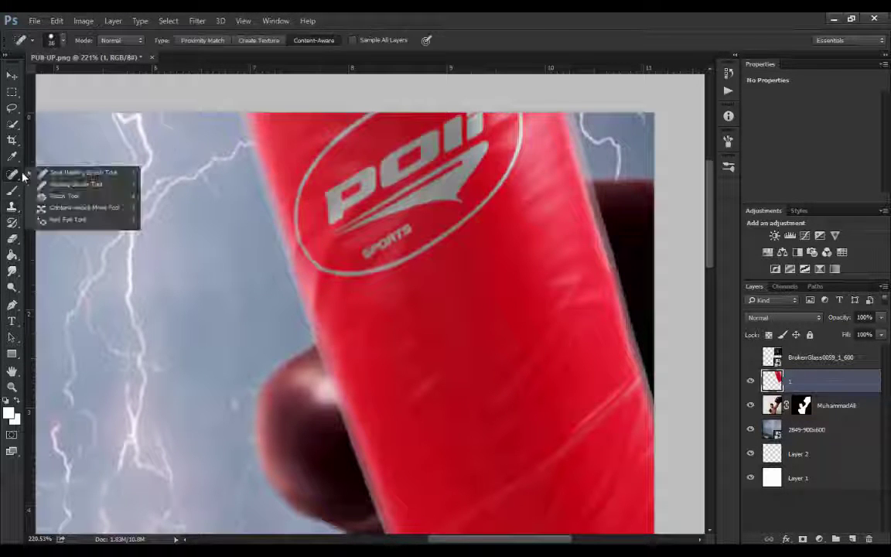
left_click_drag(364, 118, 464, 118)
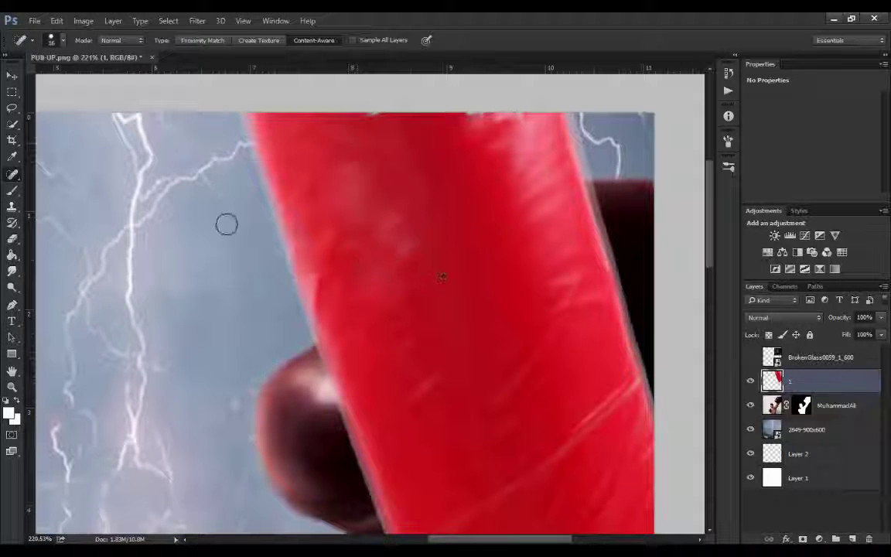
Step: Zoom out and rotate the red bag slightly with Free Transform
key("ctrl+minus")
key("ctrl+minus")
key("ctrl+minus")
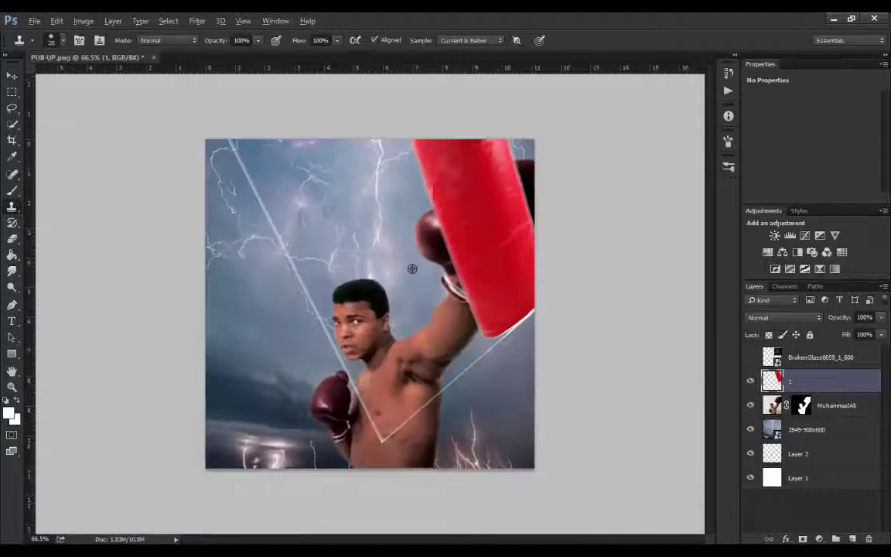
key("v")
right_click(477, 213)
key("ctrl+t")
right_click(507, 334)
left_click_drag(621, 446, 640, 477)
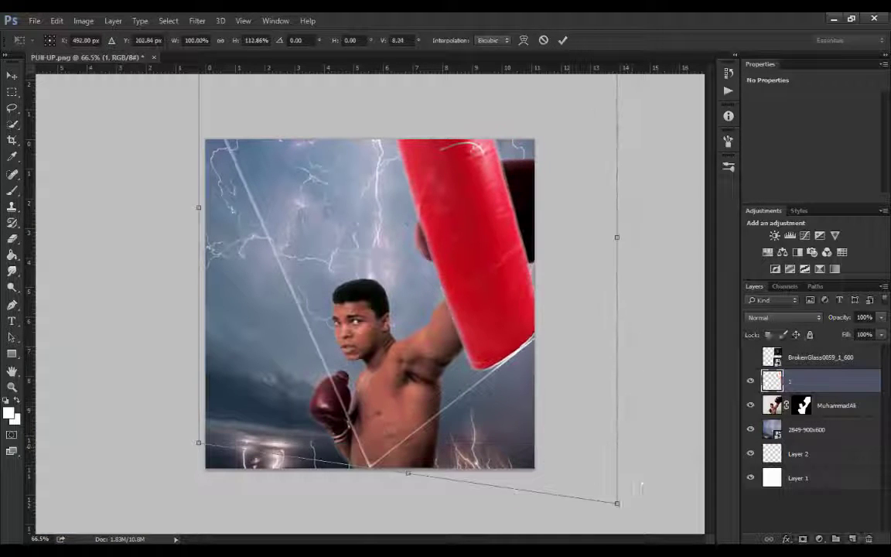
key("Return")
Step: Duplicate the bag, motion-blur the copy, then hide both bag layers
right_click(820, 381)
left_click(688, 139)
left_click(197, 21)
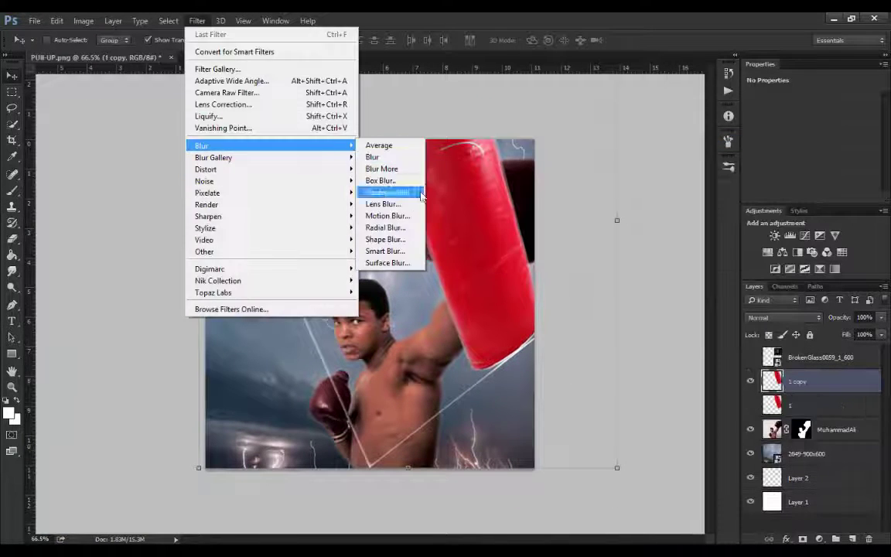
left_click(390, 193)
mouse_move(571, 336)
left_mouse_down()
mouse_move(578, 338)
mouse_move(562, 334)
left_mouse_up()
left_click_drag(630, 290, 640, 288)
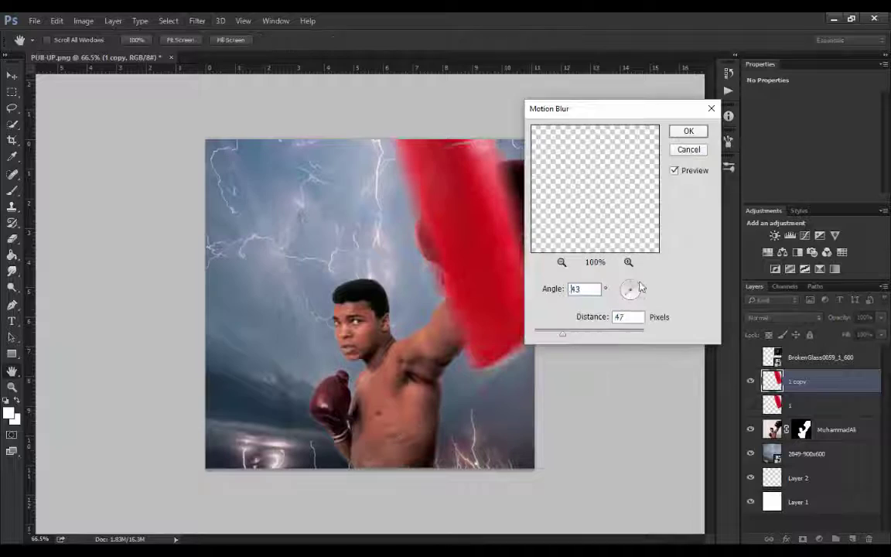
left_click(689, 131)
left_click(750, 380)
left_click(820, 429)
Step: Duplicate the boxer layer and apply Motion Blur to the copy
key("ctrl+j")
left_click(198, 21)
mouse_move(232, 146)
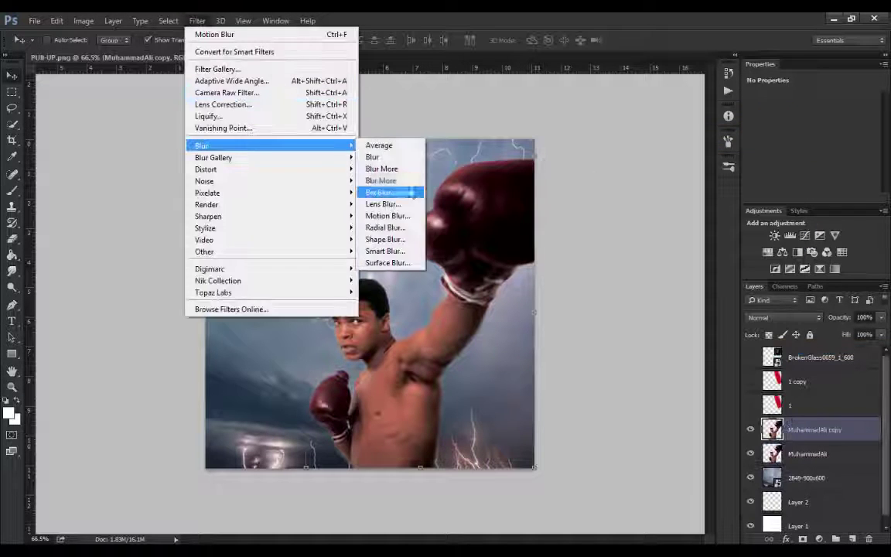
left_click(390, 192)
key("Escape")
left_click(197, 21)
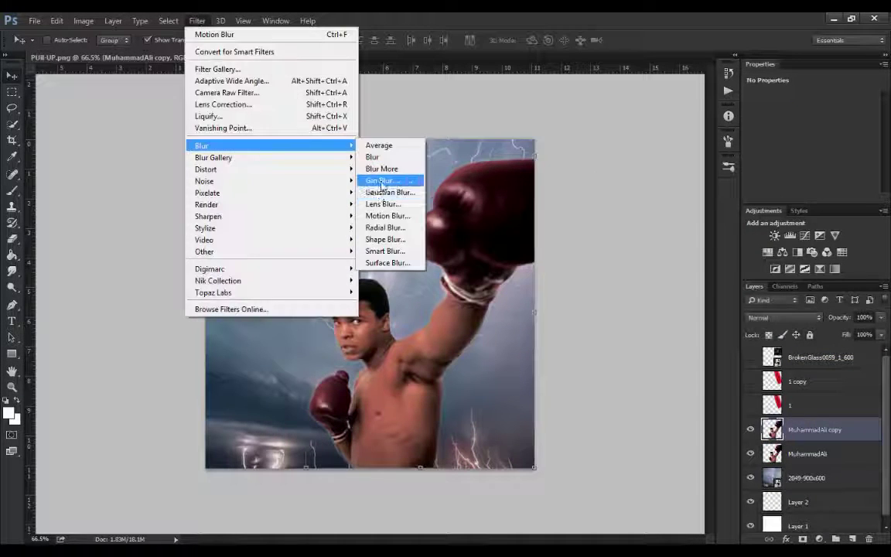
left_click(388, 216)
Step: Mask the blurred boxer copy, inverted, and paint white to keep blur on the glove
key("Return")
key("v")
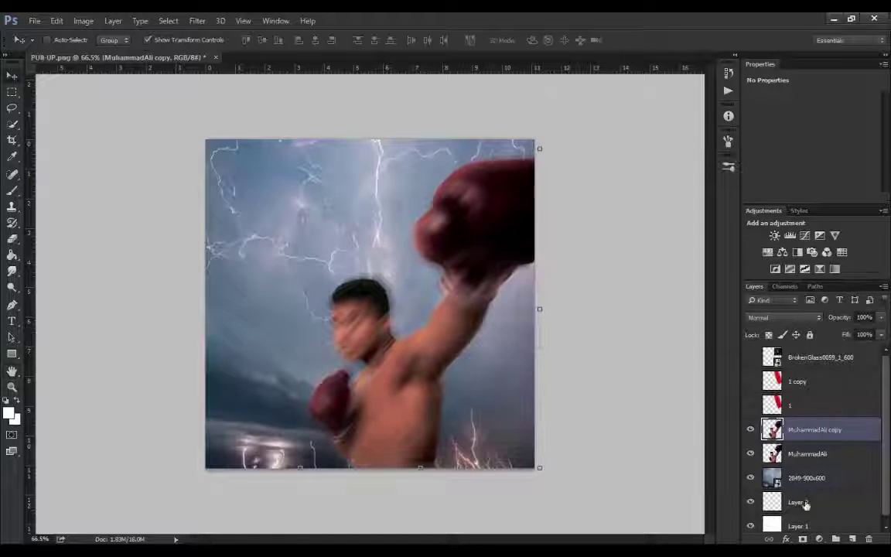
left_click(802, 539)
key("ctrl+o")
key("Escape")
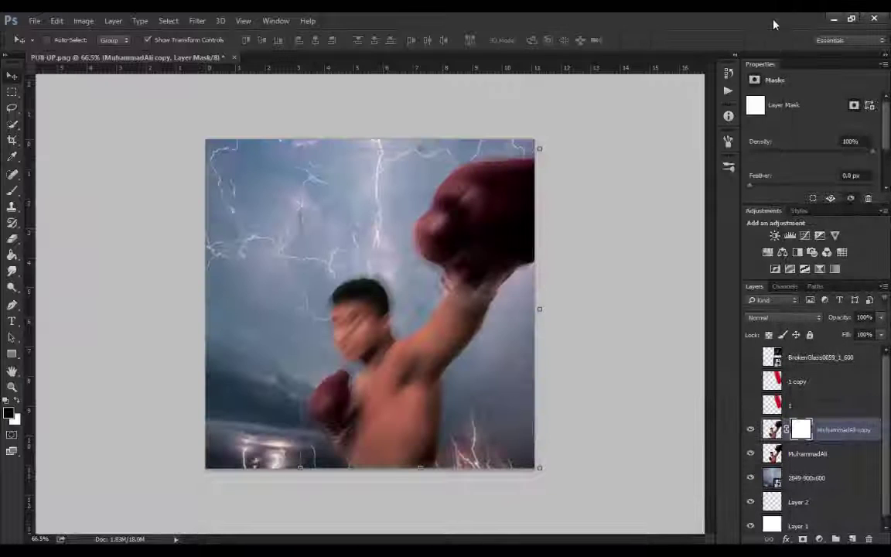
key("ctrl+i")
key("b")
key("x")
left_click_drag(471, 197, 483, 235)
Step: Show the blurred bag copy, try masking it near the torso, then delete that mask
left_click(749, 404)
left_click(749, 381)
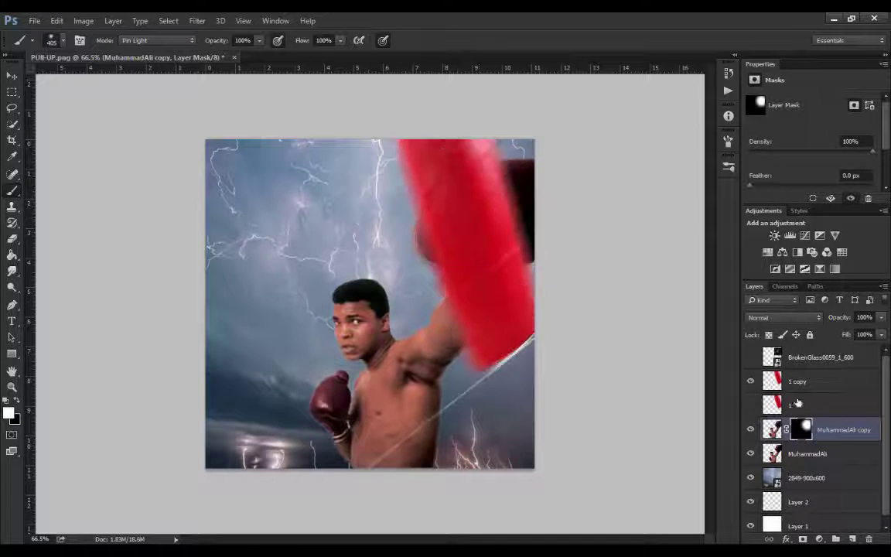
left_click(824, 381)
left_click(803, 539)
left_click(410, 416)
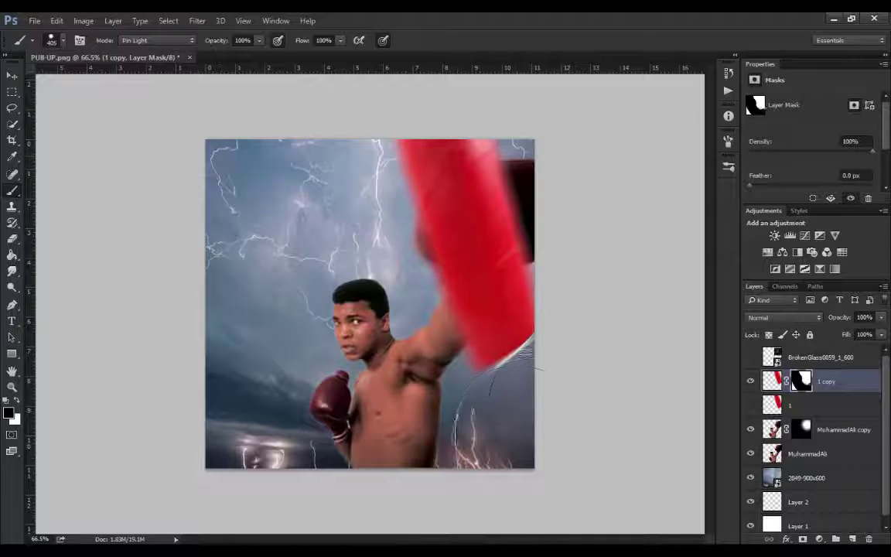
left_click_drag(801, 381, 853, 538)
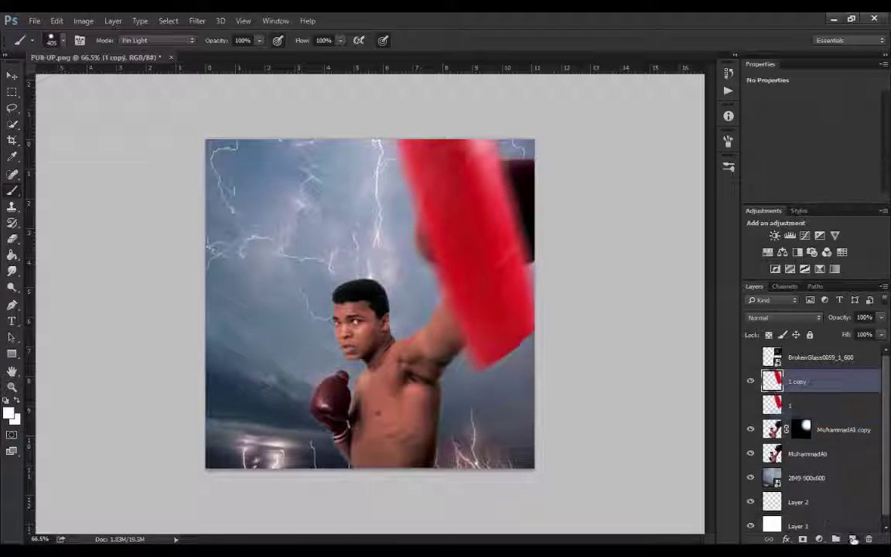
Step: Set brush size 151 and place the cloudy sky below the boxer layers in normal blending
right_click(349, 263)
type("151")
key("Return")
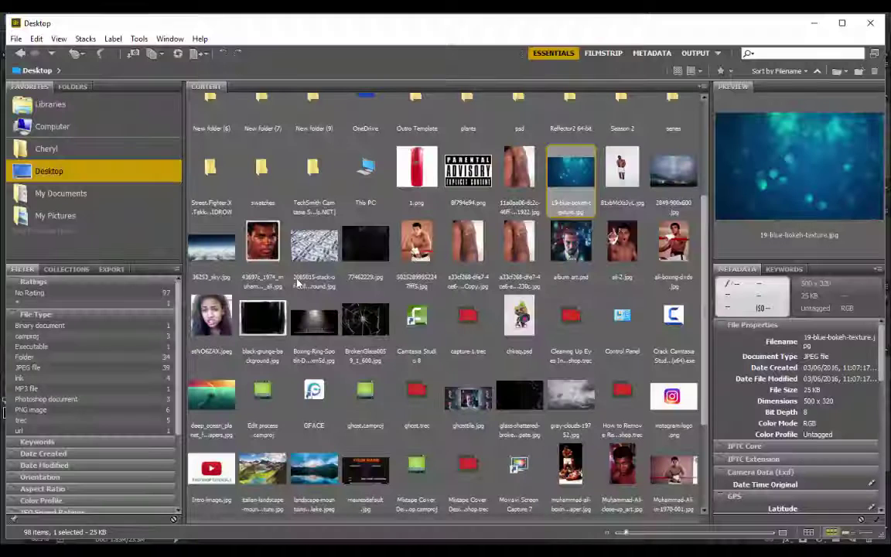
left_click_drag(571, 164, 318, 368)
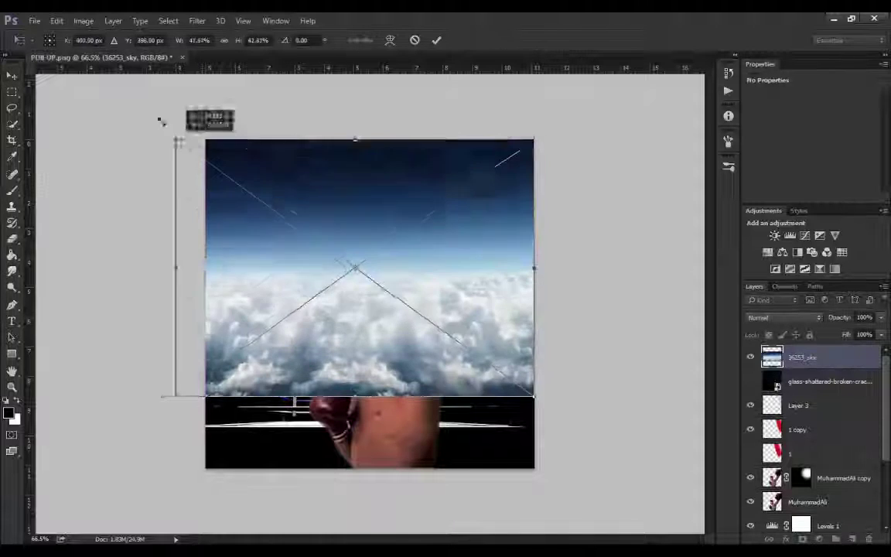
key("Return")
left_click_drag(802, 357, 802, 502)
left_click(783, 317)
left_click(804, 352)
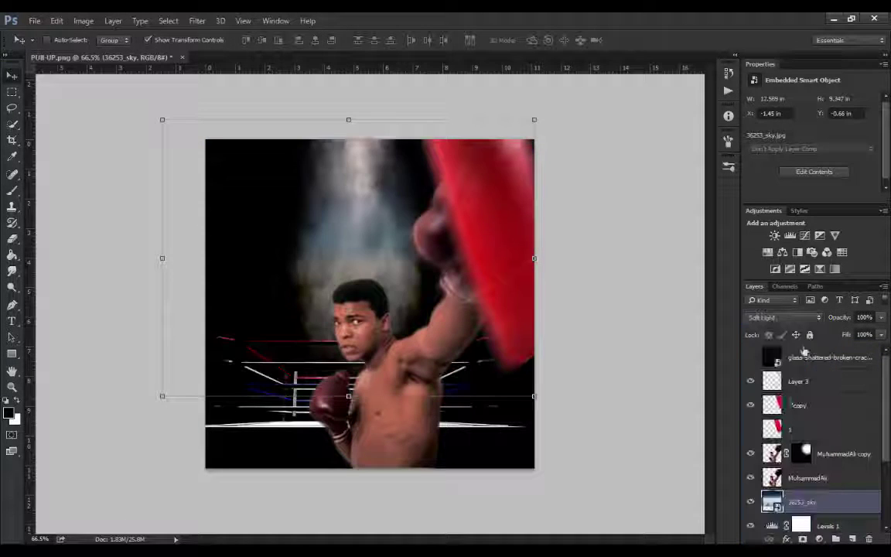
key("shift+alt+n")
Step: Fade the sky's bottom over the ring with the brush and lower its opacity
key("b")
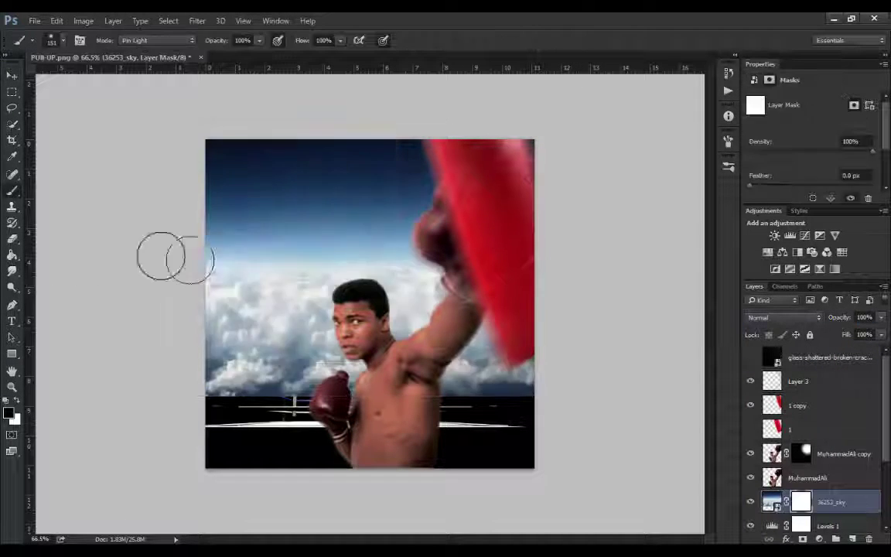
left_click_drag(197, 371, 545, 387)
right_click(360, 255)
key("x")
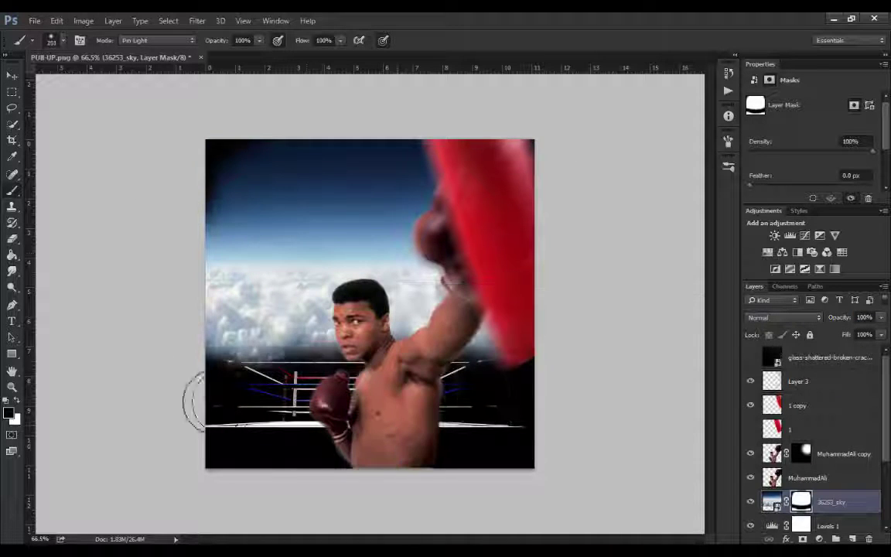
left_click_drag(856, 321, 843, 321)
Step: Drag the shouting-boxer photo from the image browser into the composite
key("alt+Tab")
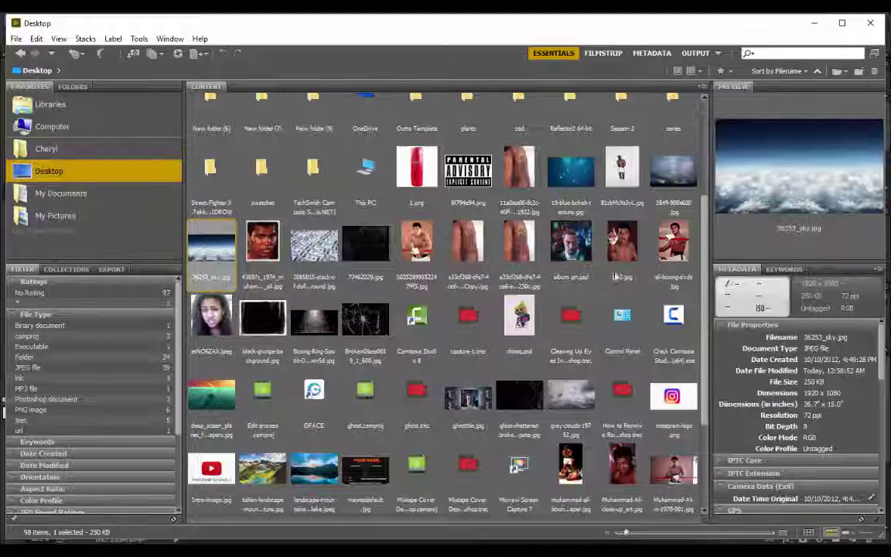
left_click(620, 236)
left_click_drag(620, 236, 480, 118)
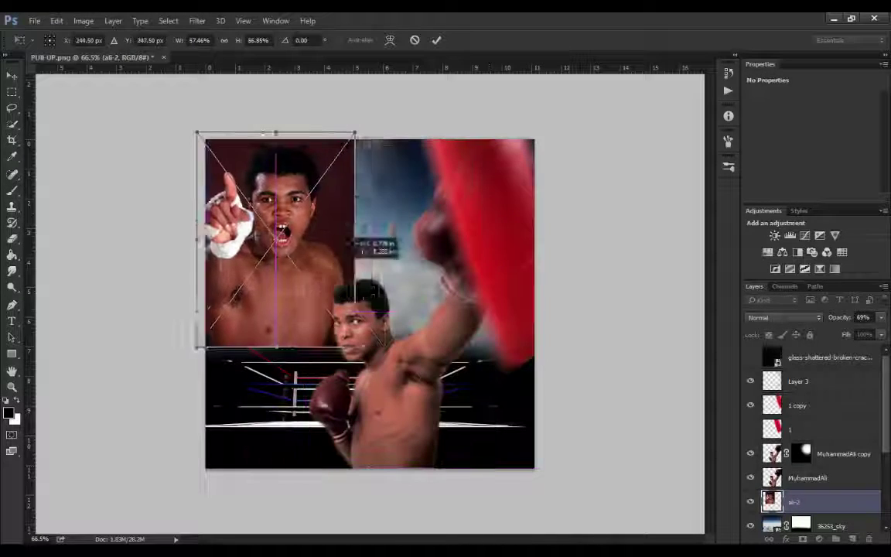
Step: Shrink the shouting portrait into the top-left corner and Blend If away its dark background
left_click_drag(488, 465, 315, 285)
key("Return")
double_click(835, 501)
left_click_drag(586, 382, 650, 384)
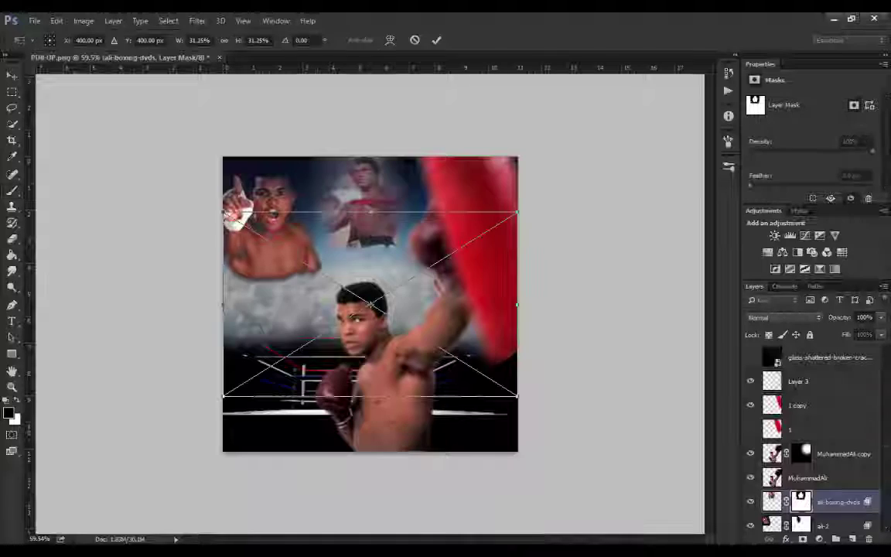
Step: Set the grey clouds to Screen and blend part away by brightness with Blend If
left_click(781, 317)
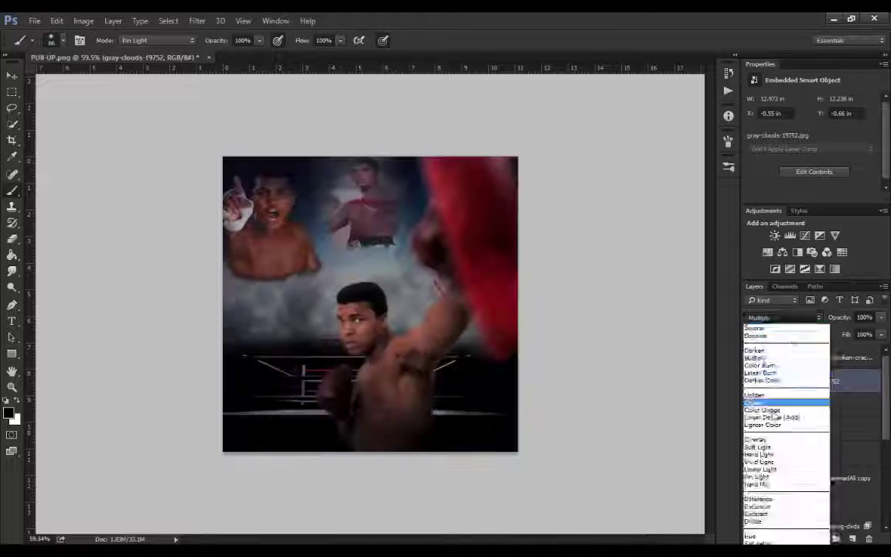
left_click(776, 411)
double_click(859, 381)
left_click_drag(663, 387, 688, 406)
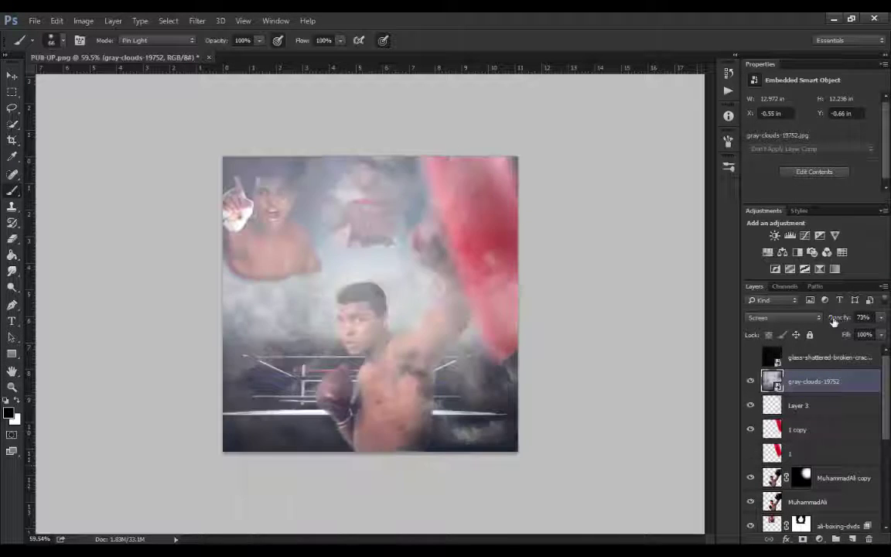
Step: Mask the clouds off the boxers and ring at 70% and full strength, then add a portrait
left_click(802, 538)
mouse_move(354, 344)
left_mouse_down()
mouse_move(264, 205)
mouse_move(344, 281)
left_mouse_up()
right_click(344, 281)
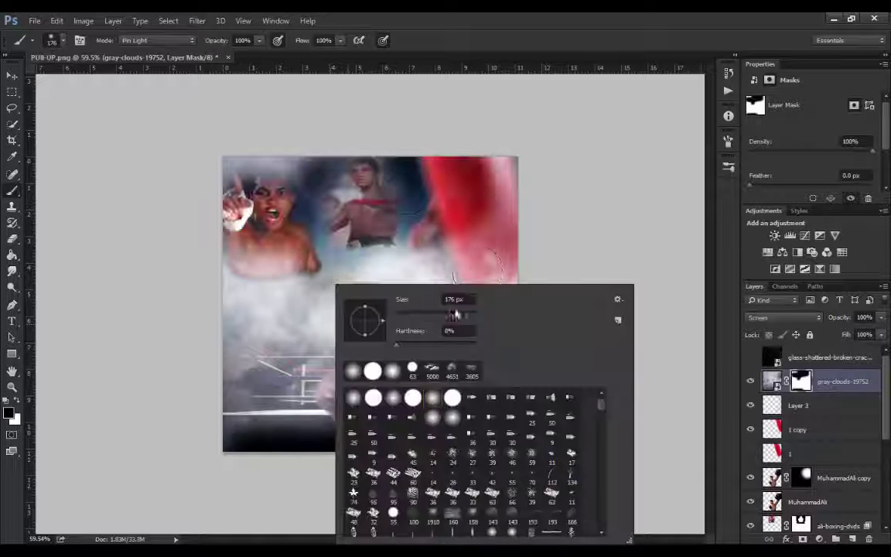
key("7")
left_click_drag(386, 398, 506, 456)
left_click_drag(348, 232, 255, 166)
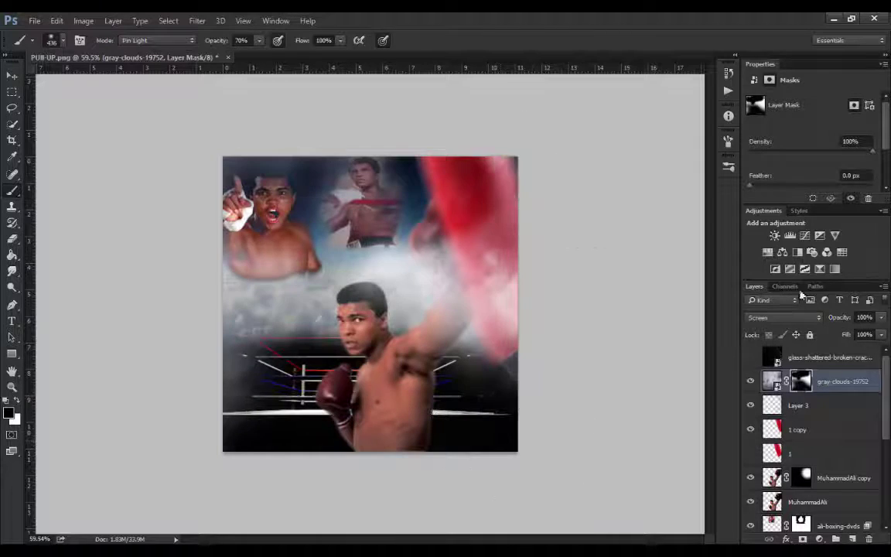
mouse_move(475, 284)
left_mouse_down()
mouse_move(255, 278)
mouse_move(232, 341)
left_mouse_up()
key("0")
left_click_drag(247, 155, 324, 381)
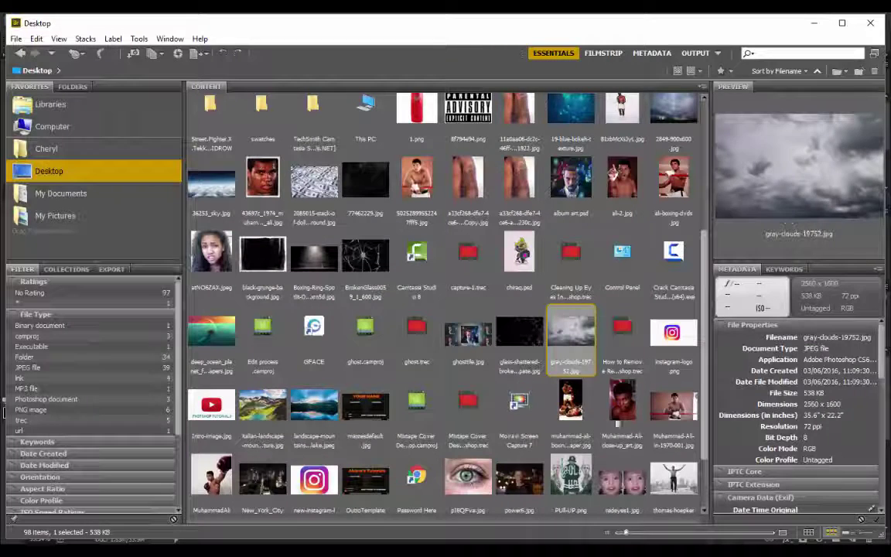
mouse_move(570, 368)
left_mouse_down()
mouse_move(409, 224)
mouse_move(567, 435)
left_mouse_up()
Step: Enlarge the Ali portrait to cover the canvas and lower its opacity to 67%
left_click_drag(146, 141, 121, 150)
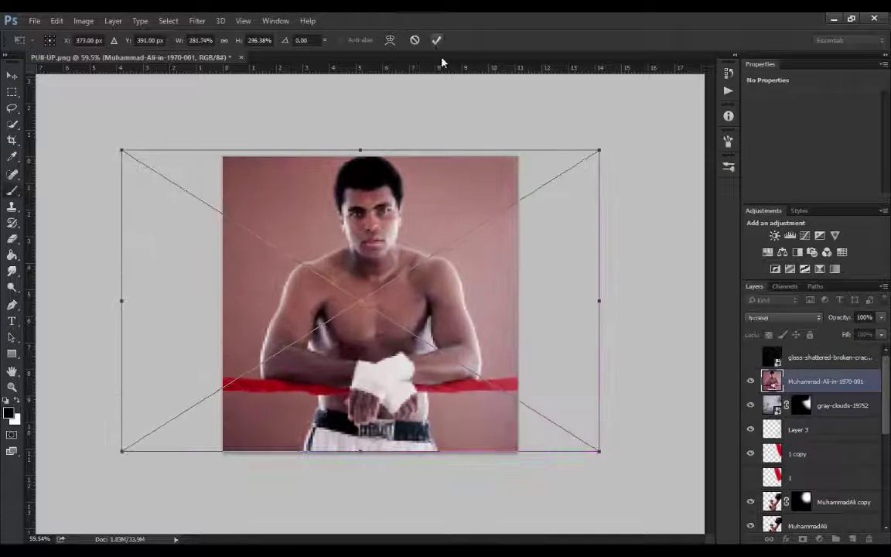
left_click(436, 39)
key("v")
key("6")
key("7")
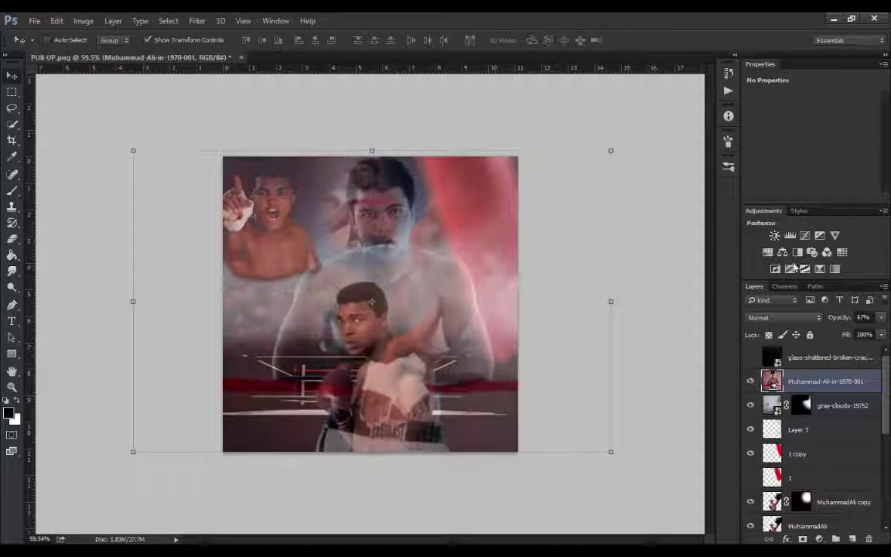
Step: Clip a Black & White adjustment to the portrait and drop the portrait's opacity to 38%
left_click(797, 252)
left_click(826, 405)
key("3")
key("8")
Step: Fade the Muhammad-Ali-in-1970-001 layer to 10% opacity in its blending options
double_click(862, 399)
left_click_drag(746, 412, 571, 404)
left_click(848, 175)
scroll(812, 433, "down", 3)
left_click(750, 502)
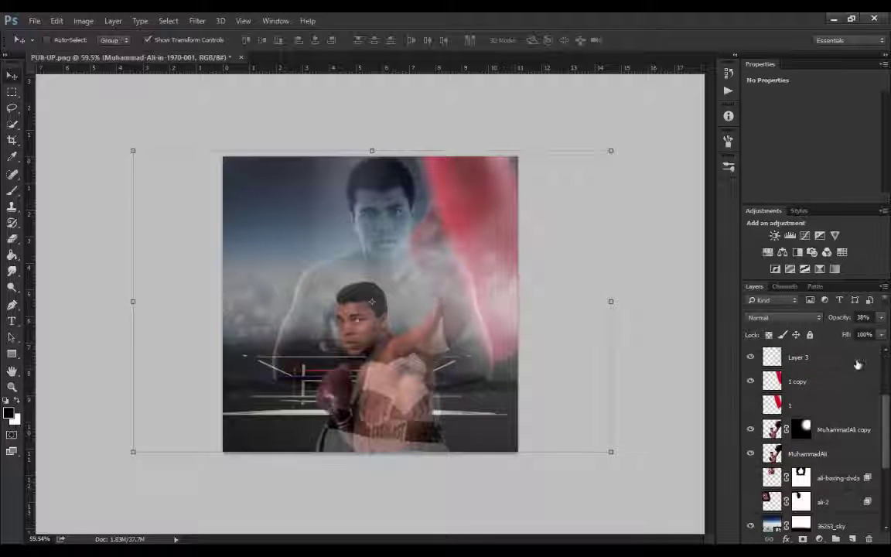
scroll(857, 363, "up", 3)
Step: Reposition the faded Ali photo and add a layer mask to paint on
left_click_drag(839, 317, 815, 318)
left_click_drag(394, 209, 412, 209)
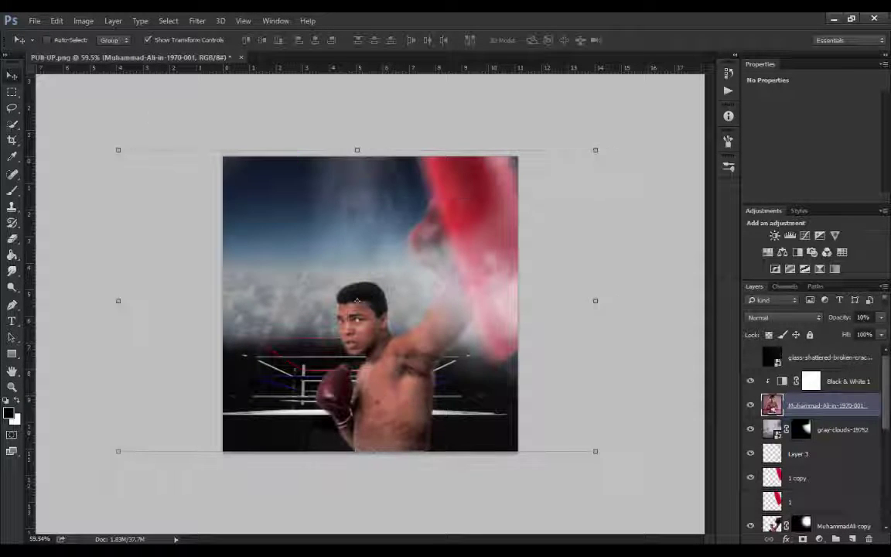
left_click(802, 539)
key("b")
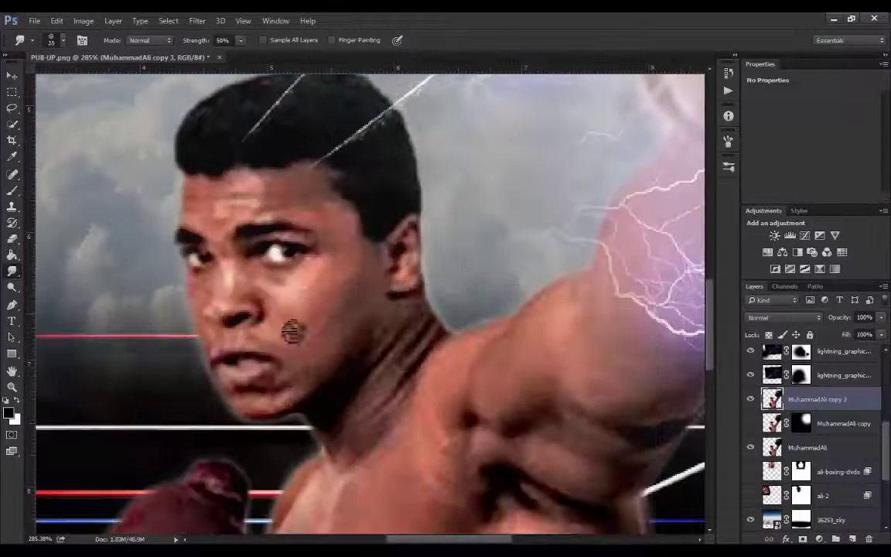
Step: Resize the Smudge brush for Ali's torso and set its strength to 38%
right_click(325, 279)
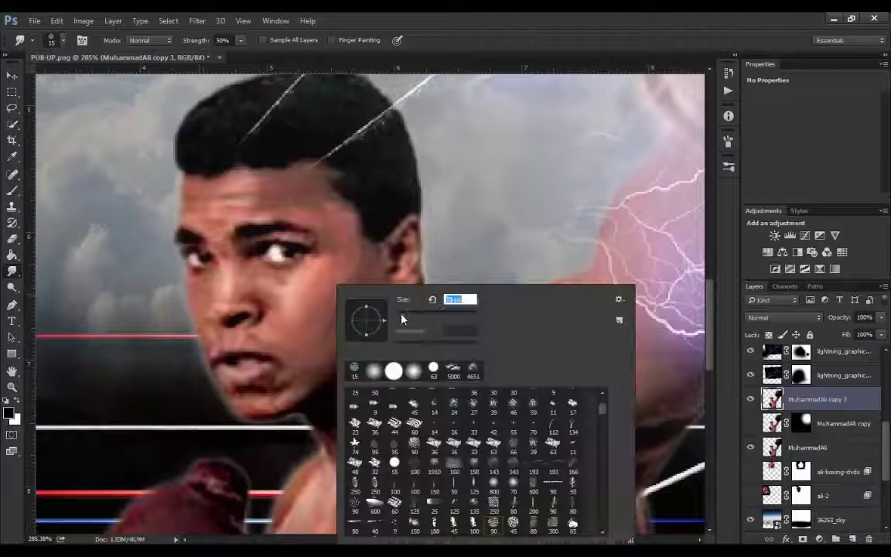
key("Return")
left_click_drag(237, 385, 124, 104)
right_click(363, 271)
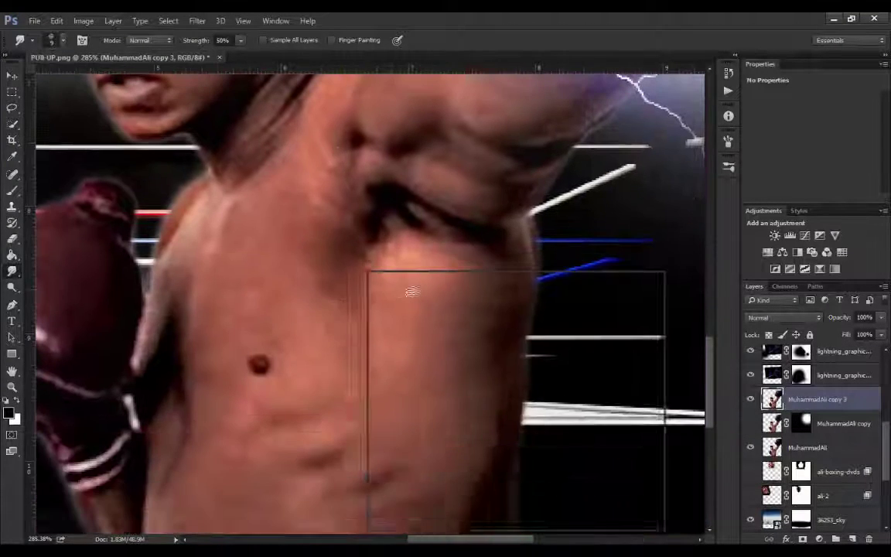
key("Return")
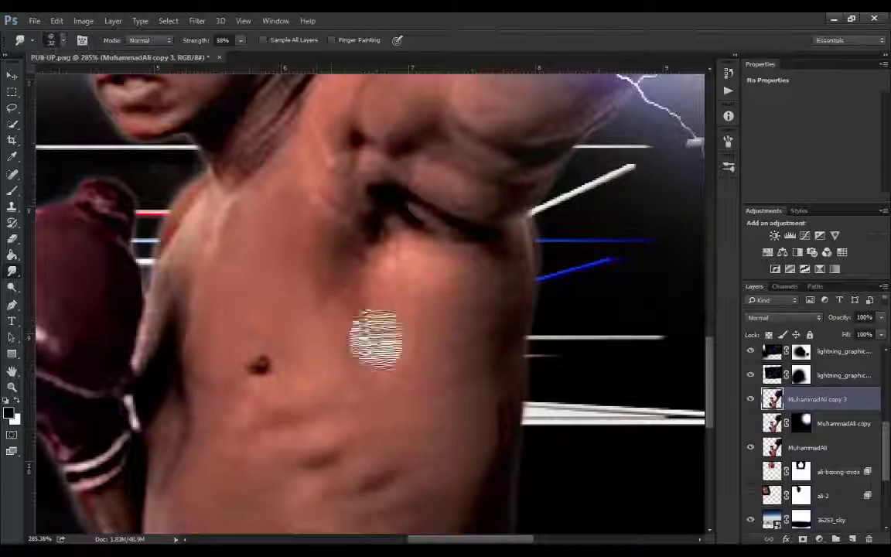
key("3")
key("8")
Step: Pan around Ali's torso and shoulder while smoothing the skin
scroll(471, 338, "down", 3)
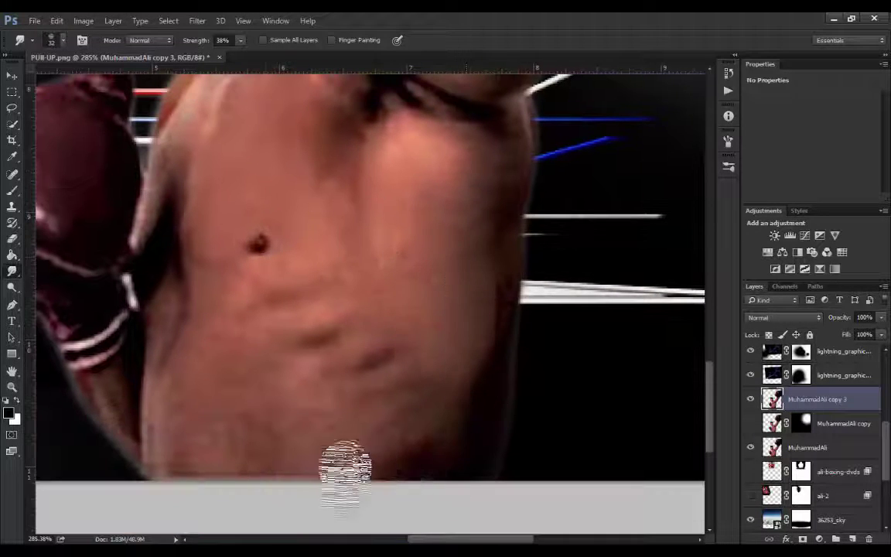
scroll(309, 456, "up", 4)
scroll(309, 456, "left", 3)
scroll(392, 239, "up", 2)
scroll(392, 239, "right", 2)
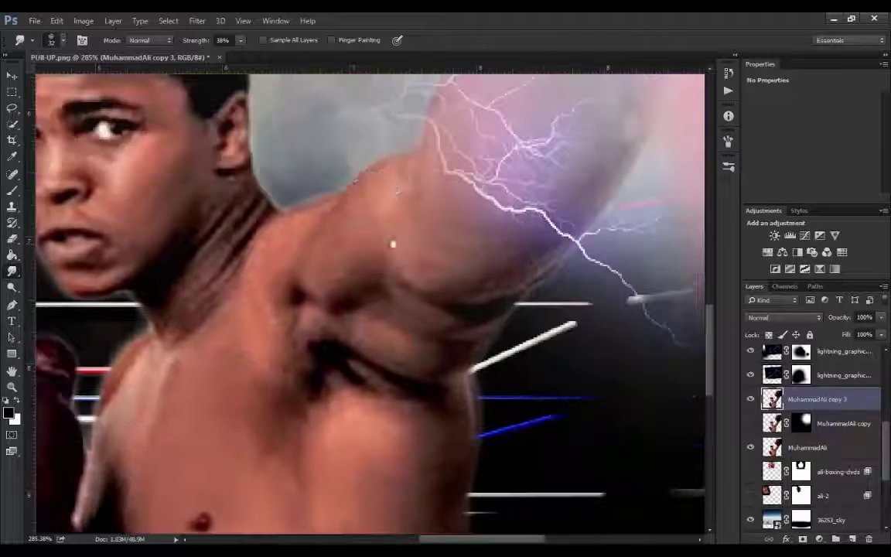
scroll(408, 278, "up", 2)
scroll(408, 278, "right", 2)
scroll(331, 488, "down", 2)
scroll(331, 489, "left", 2)
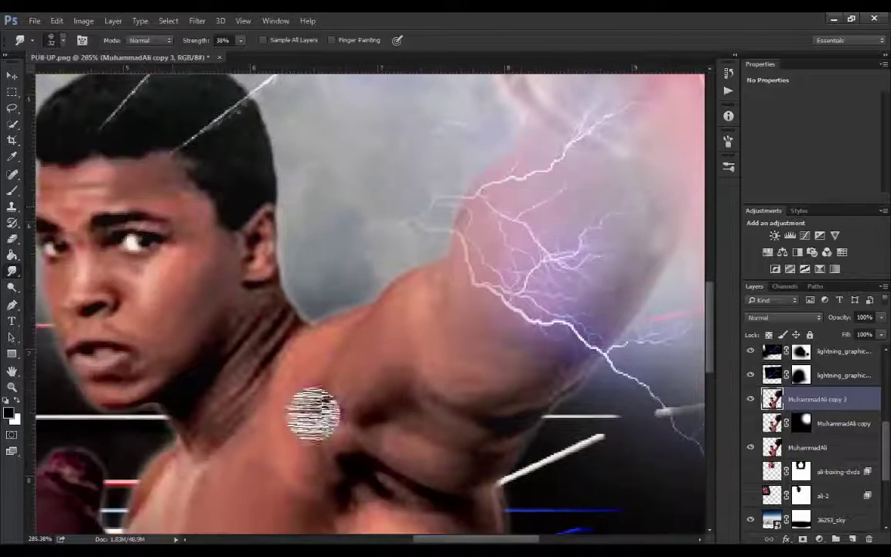
scroll(314, 411, "down", 3)
scroll(314, 411, "left", 4)
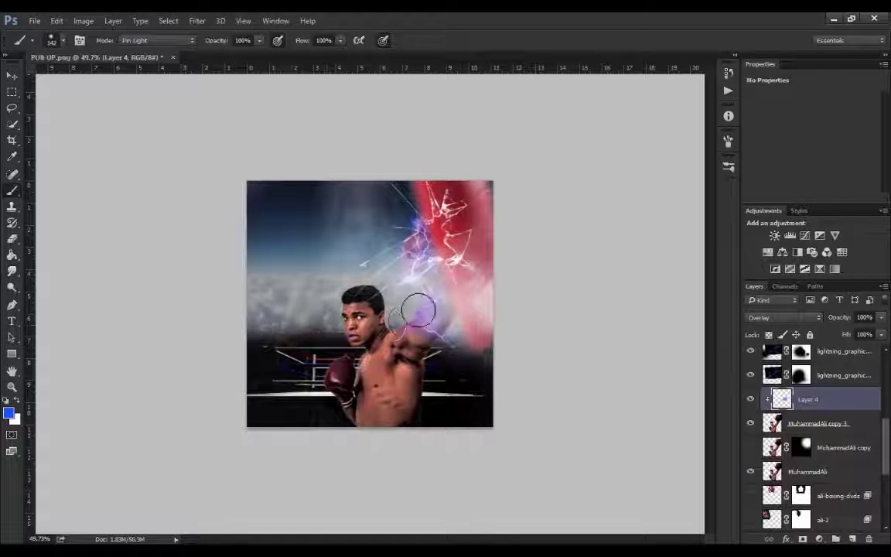
Step: Set the glow layer to Soft Light and puppet-warp the red bag layer 1 copy
left_click(783, 317)
left_click(769, 331)
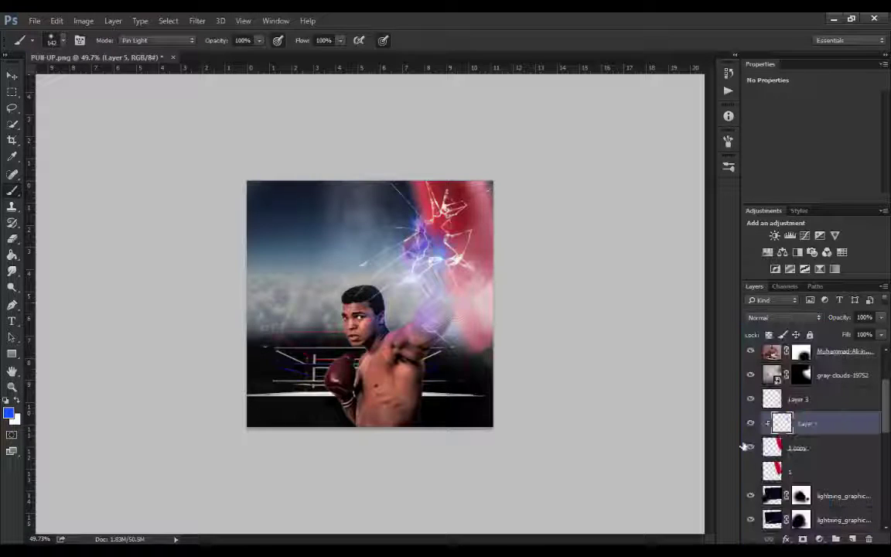
left_click(844, 448)
left_click(57, 20)
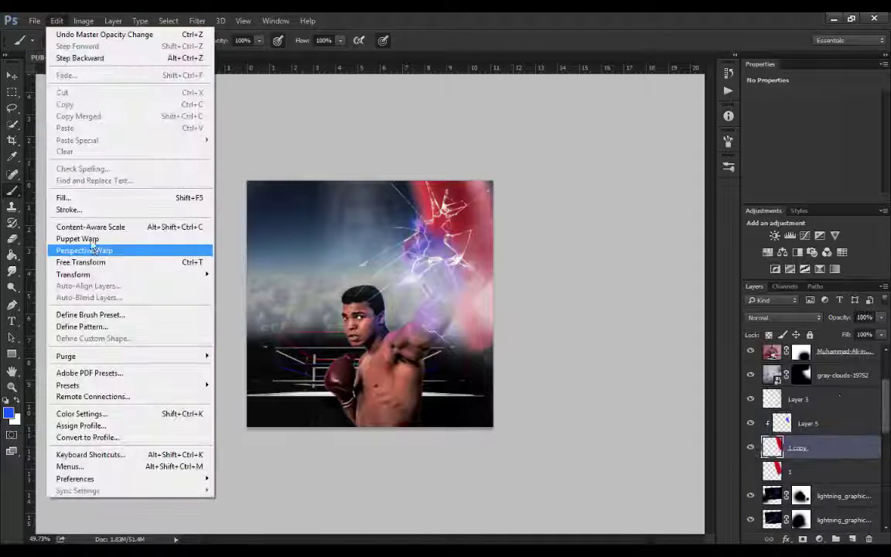
left_click(77, 247)
key("Return")
Step: Pick the 5000 px soft brush, sized to about 1860 px, for haze, then launch Exposure 7
key("b")
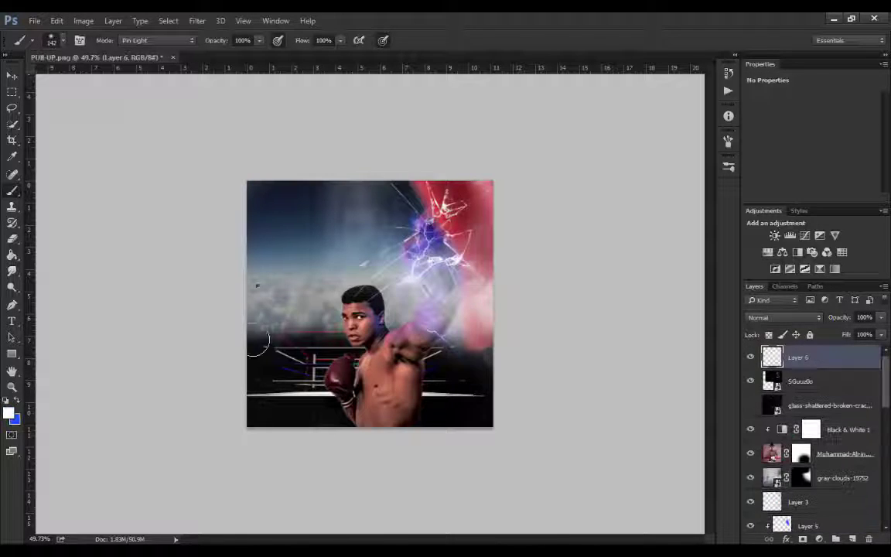
key("Escape")
right_click(325, 288)
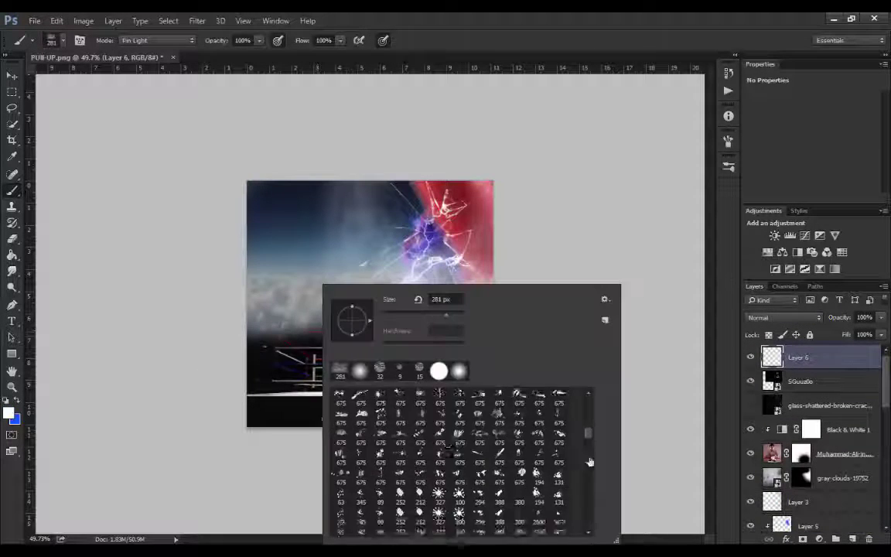
scroll(546, 485, "down", 5)
scroll(545, 485, "down", 3)
left_click(420, 457)
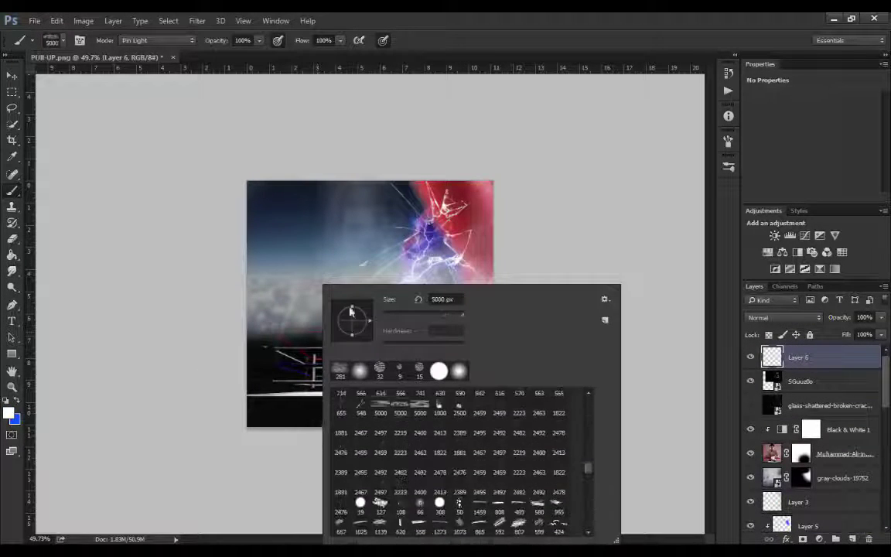
key("Return")
right_click(373, 288)
key("Return")
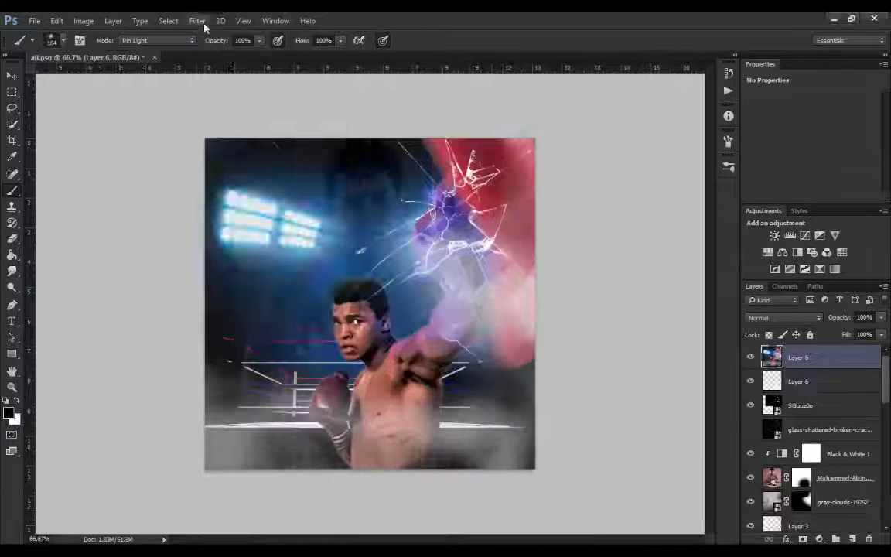
left_click(197, 21)
left_click(379, 267)
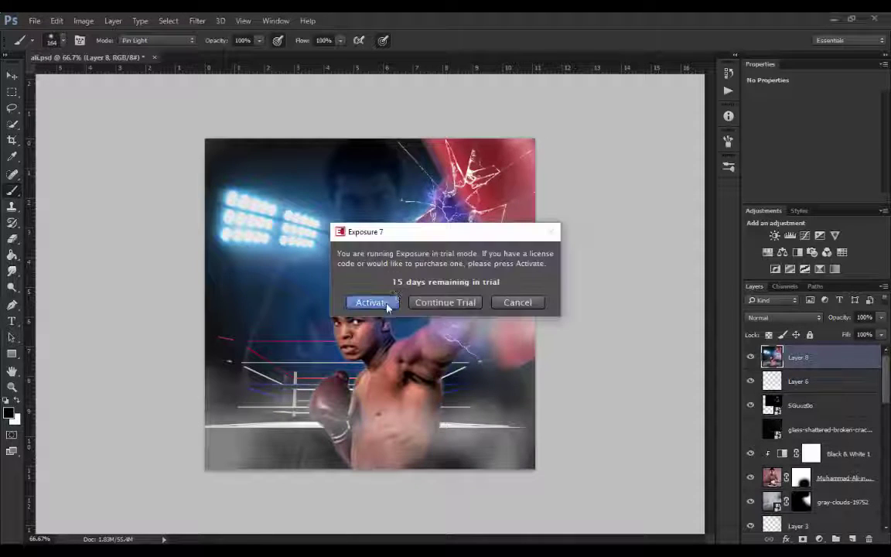
Step: Continue the trial and preview the Cinema looks Bleach Bypass and Technicolor Process 2 - Faded
left_click(408, 303)
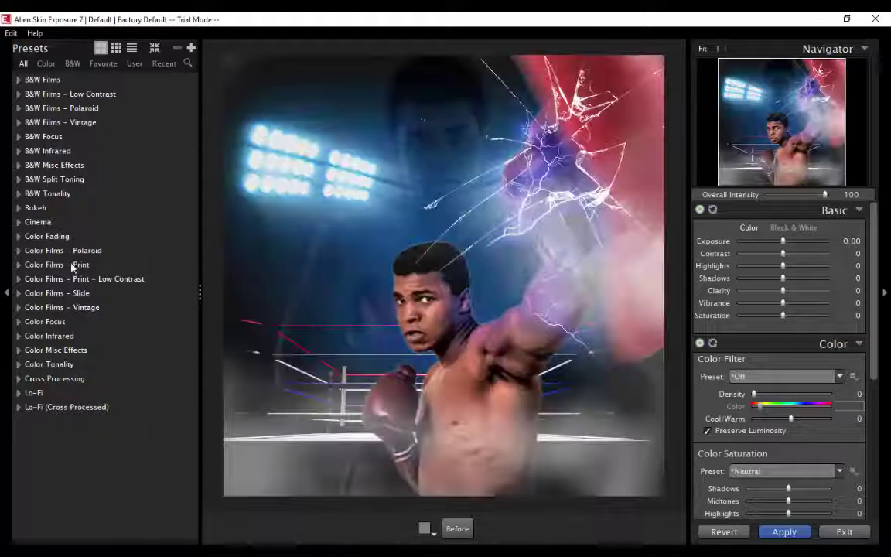
left_click(37, 222)
left_click(69, 278)
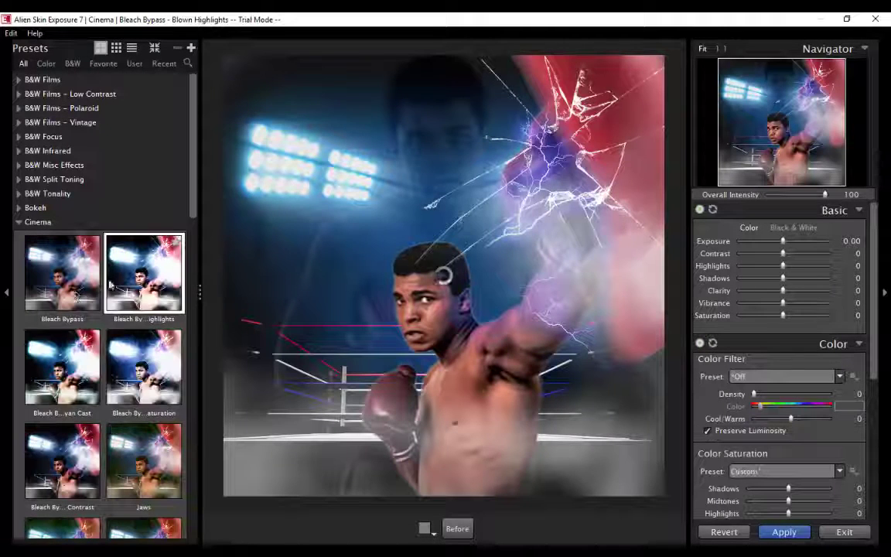
scroll(66, 310, "down", 3)
scroll(65, 328, "down", 1)
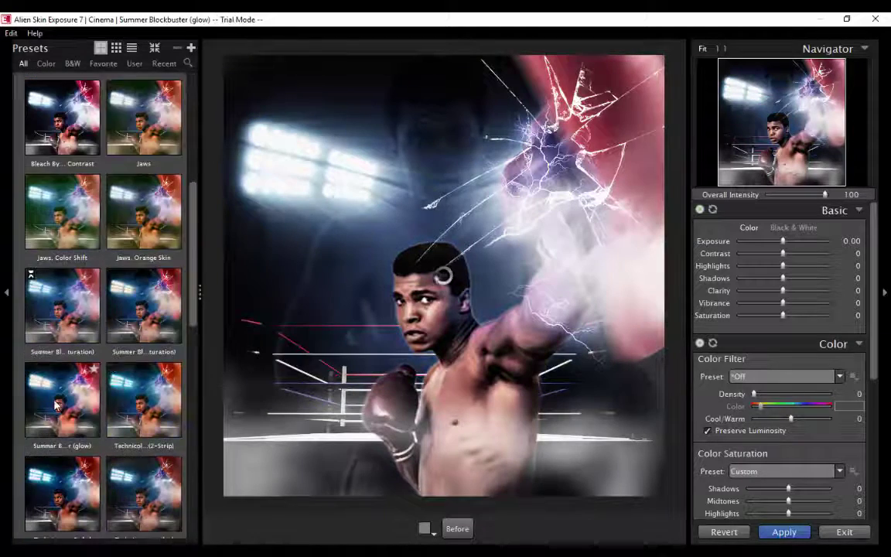
scroll(69, 332, "down", 1)
scroll(77, 341, "down", 1)
left_click(84, 342)
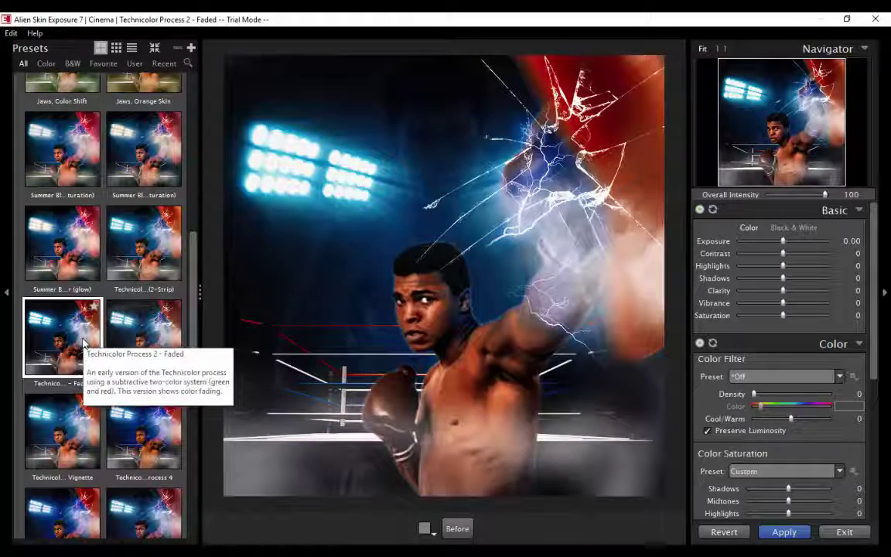
Step: Apply the Wizard of Oz - Faded look and open Color Efex Pro 4
scroll(160, 338, "up", 1)
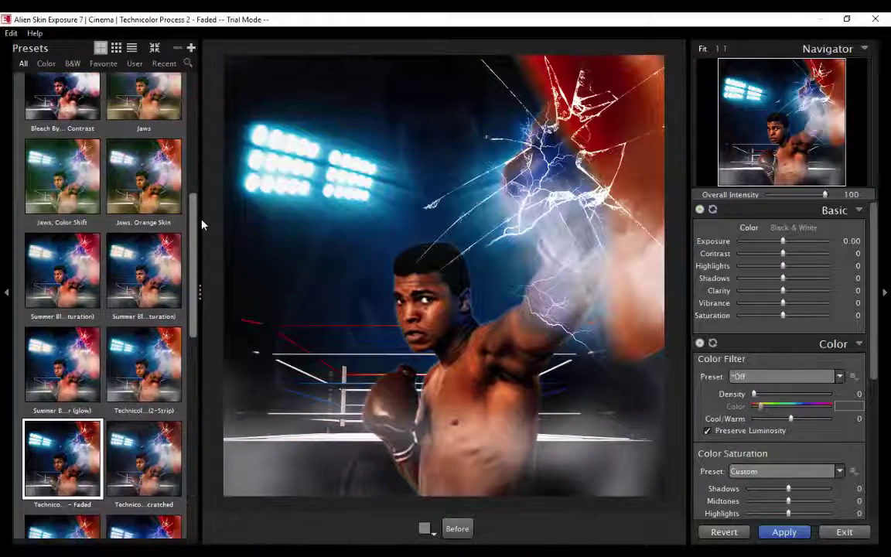
scroll(116, 348, "down", 4)
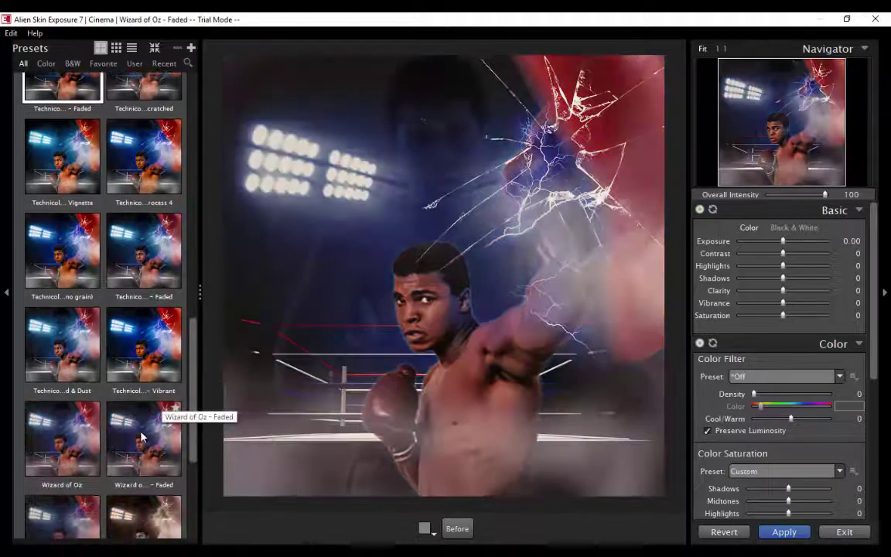
left_click(140, 437)
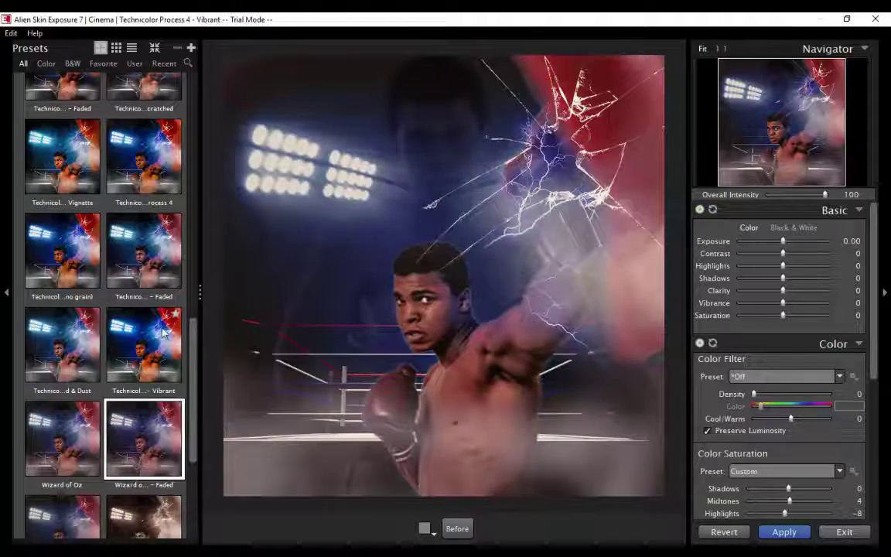
scroll(139, 363, "down", 3)
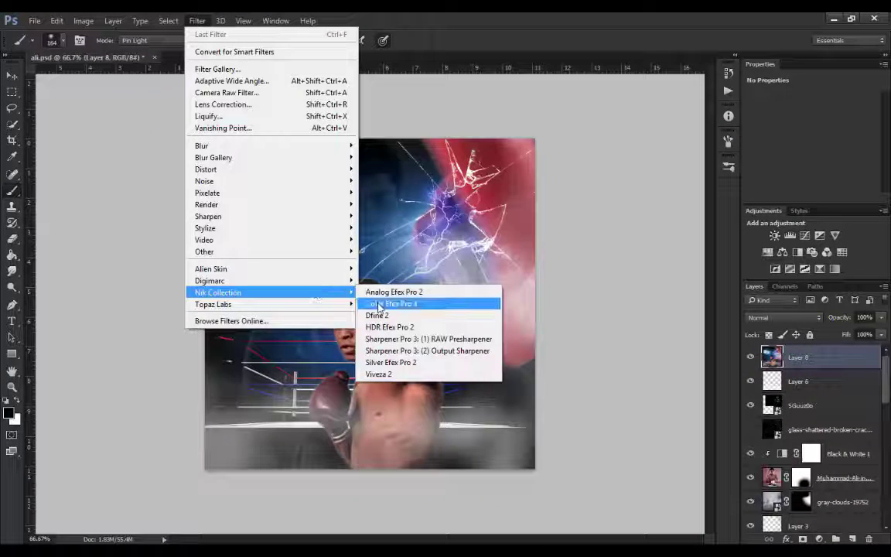
left_click(386, 303)
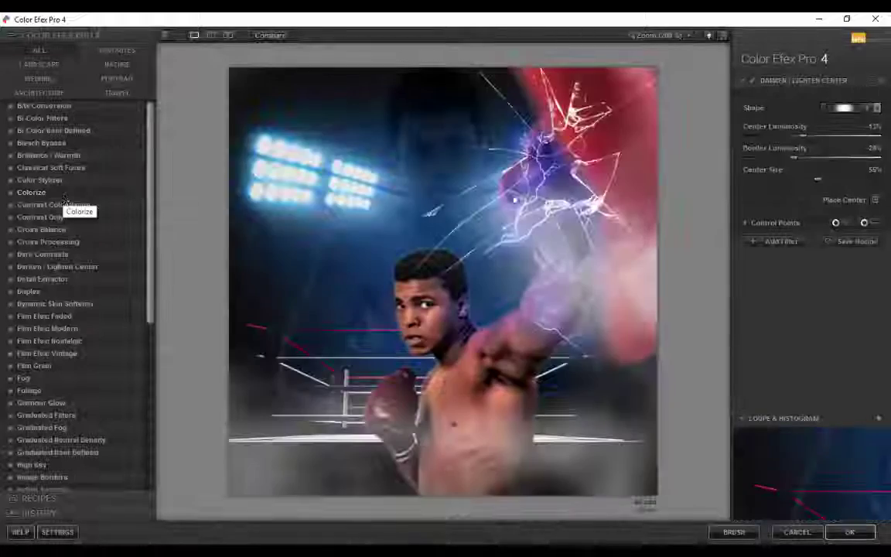
Step: Add Detail Extractor and Cross Processing above Darken/Lighten Center for three filters
left_click(43, 278)
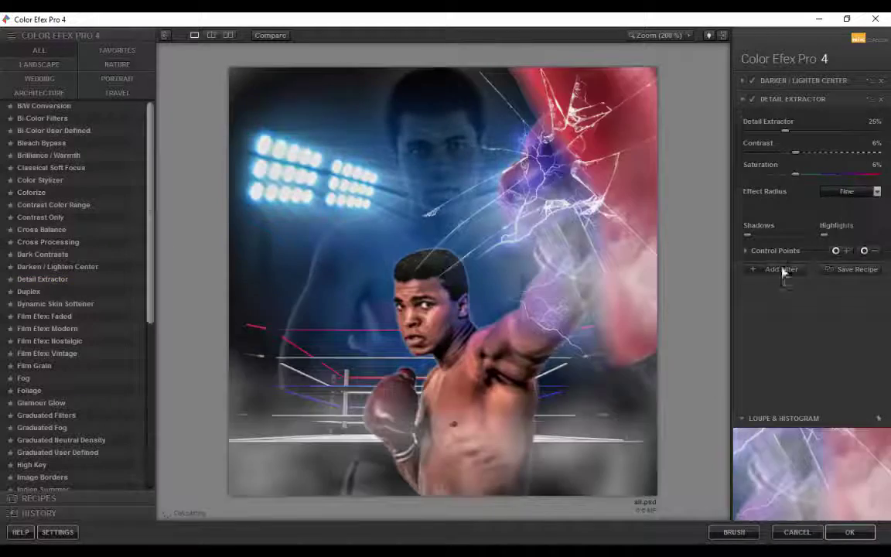
left_click(780, 270)
left_click(39, 242)
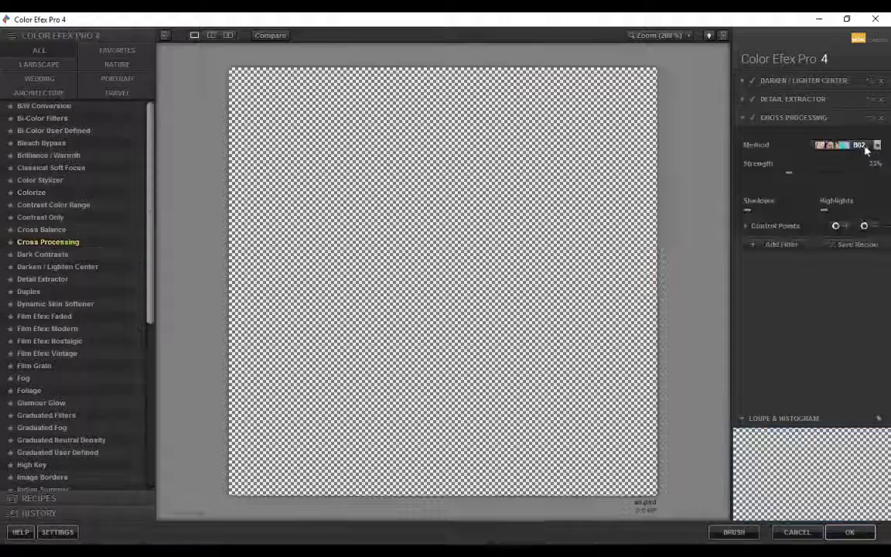